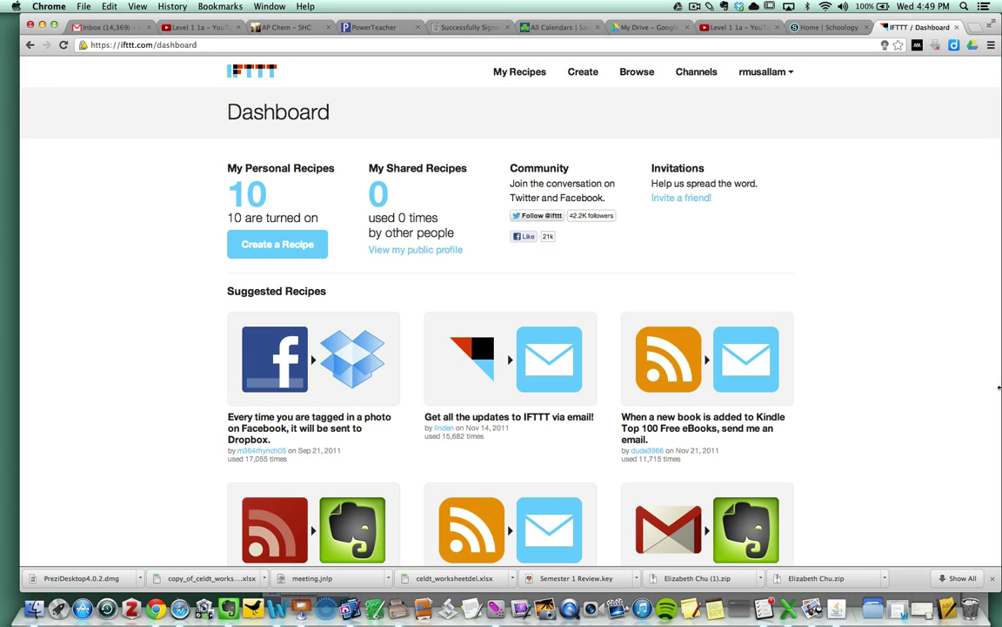
- Begin a new IFTTT recipe and pick Gmail as its 'this' trigger channel
left_click(154, 45)
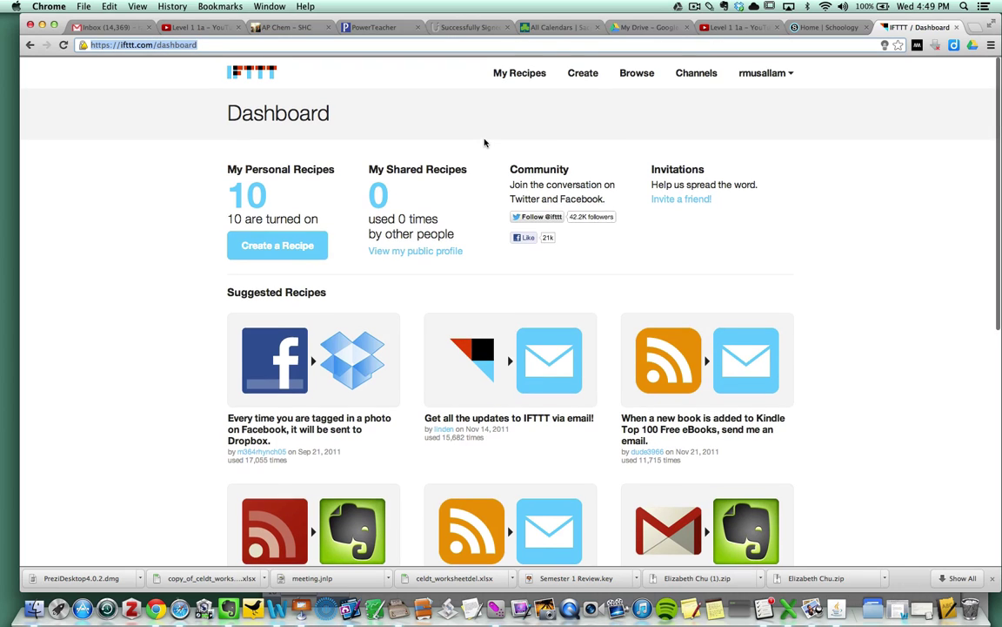
scroll(485, 143, "down", 1)
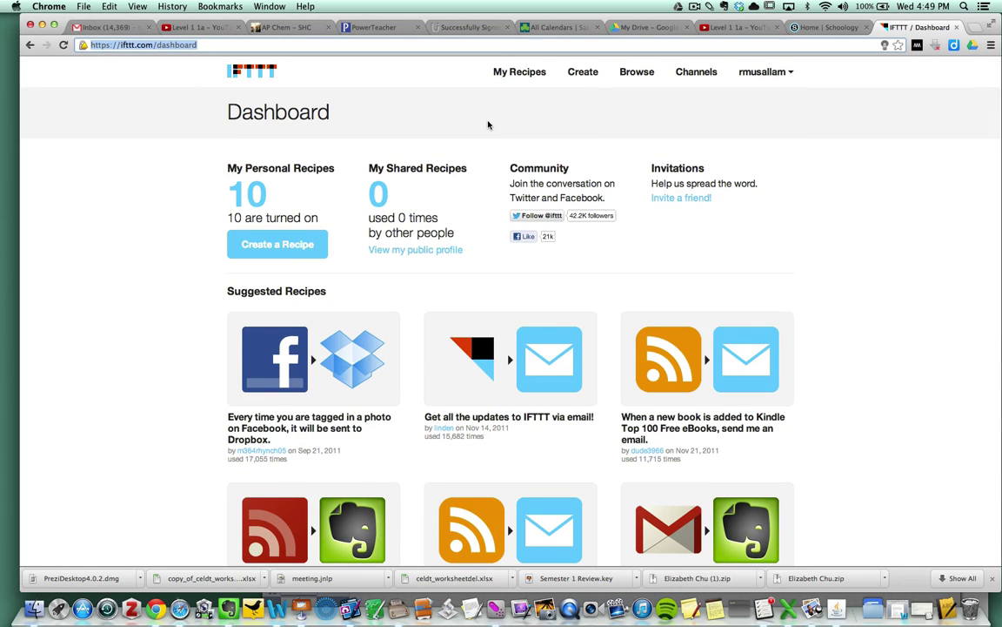
left_click(583, 73)
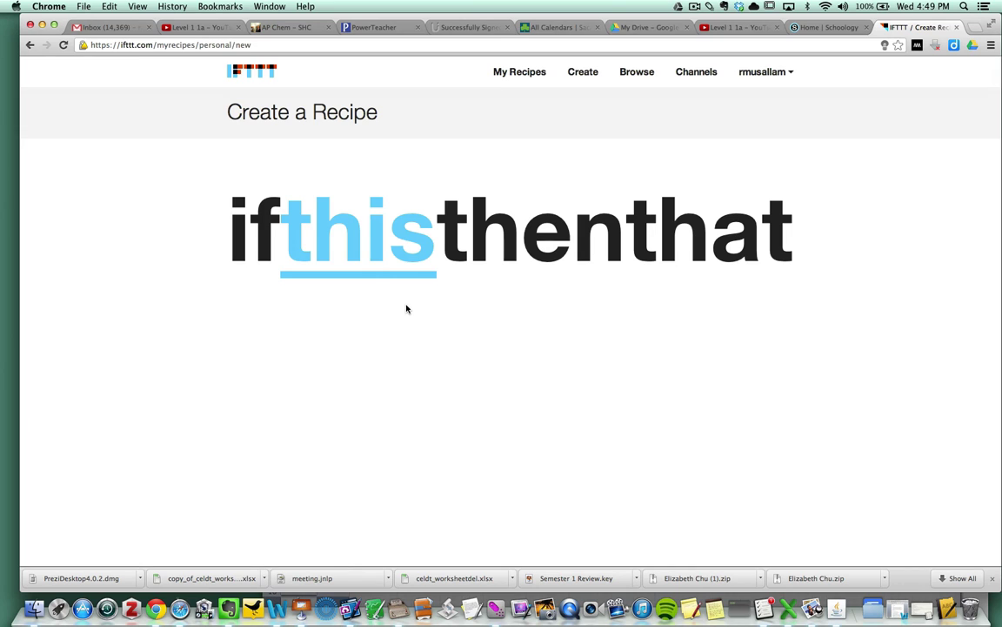
left_click(332, 230)
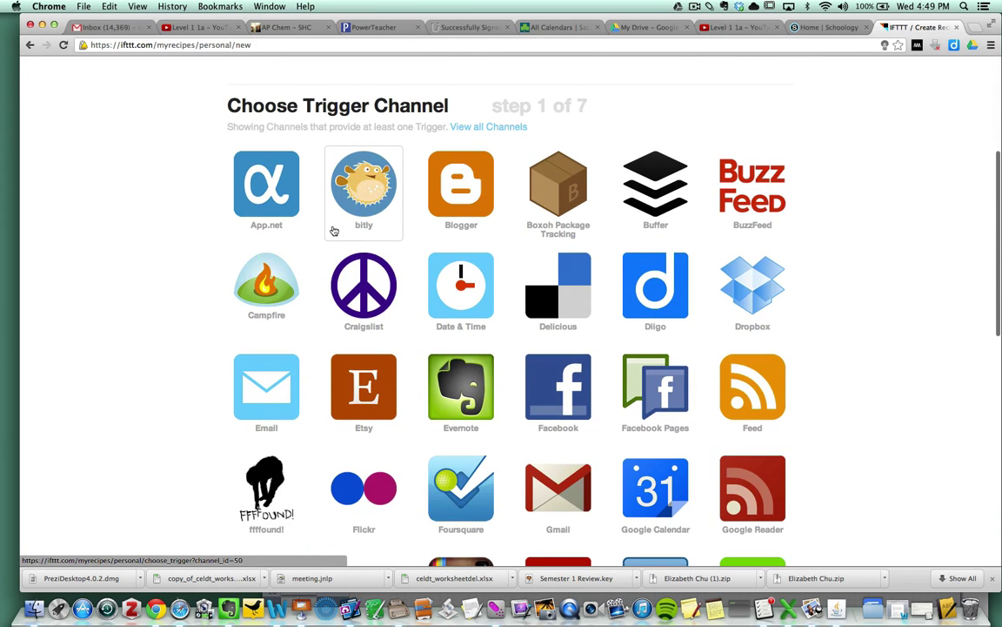
scroll(334, 230, "down", 3)
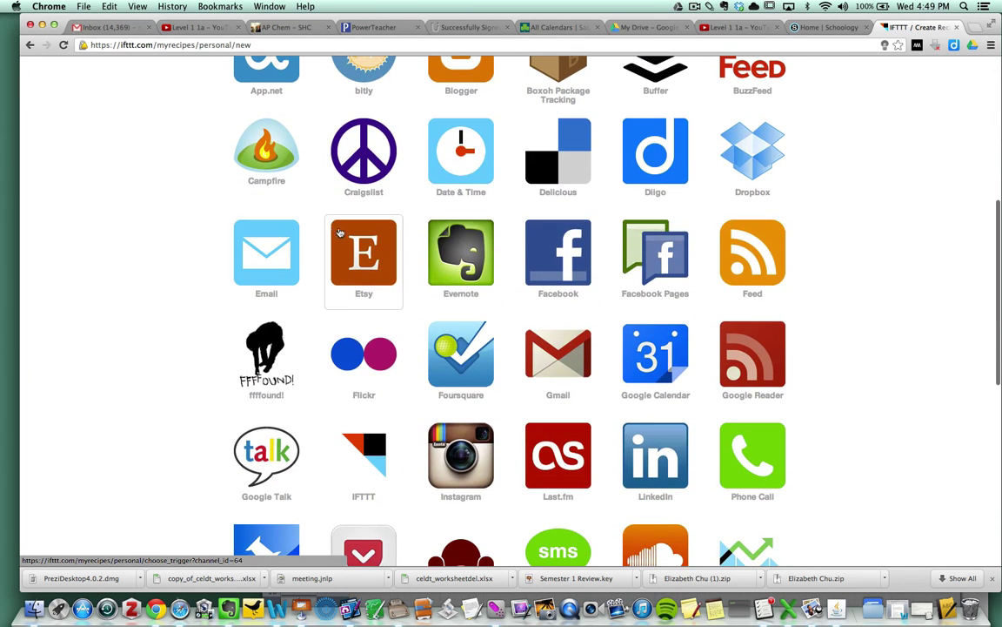
left_click(559, 353)
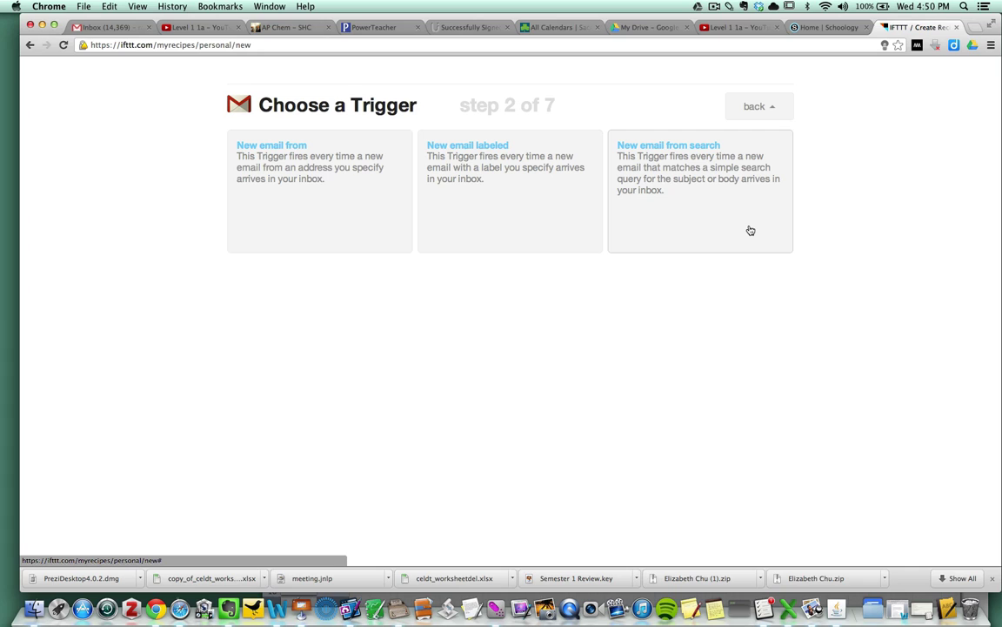
- Create a 'New email from search' trigger with the search term 'Lab Conclusion'
left_click(676, 149)
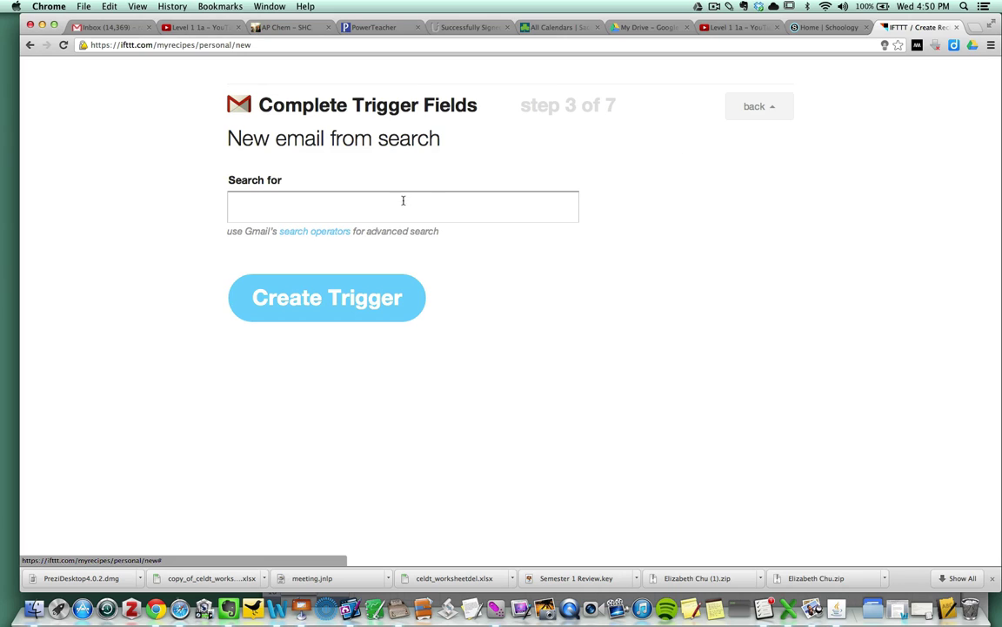
left_click(343, 217)
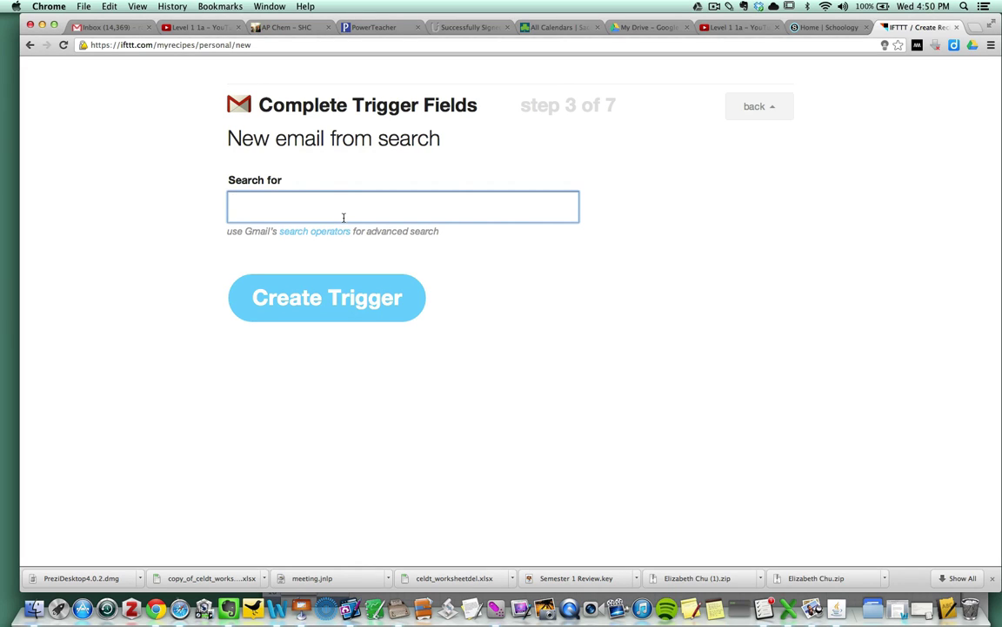
type("Lab C")
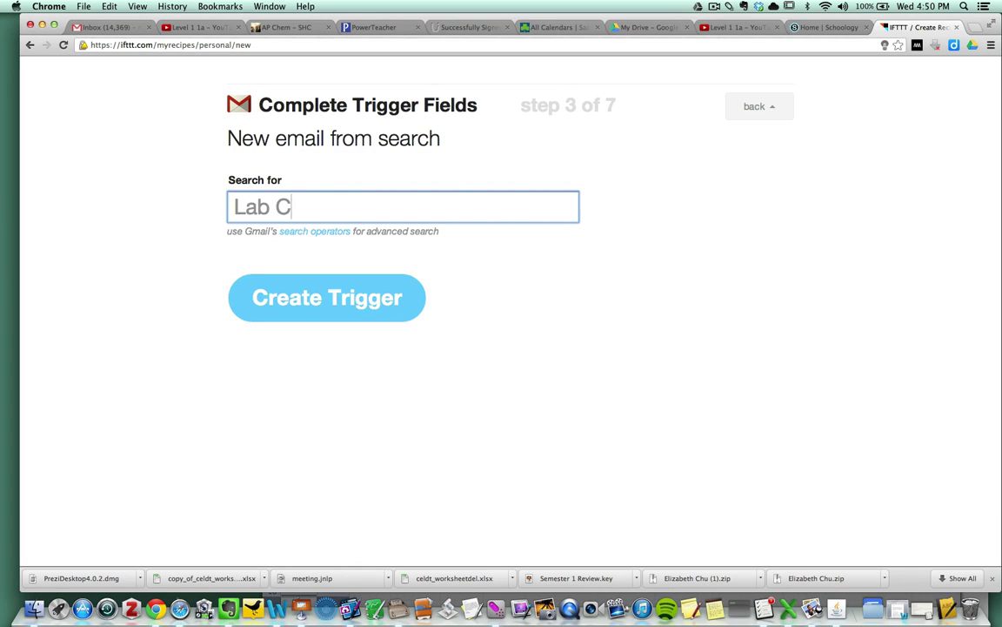
type("onclusion")
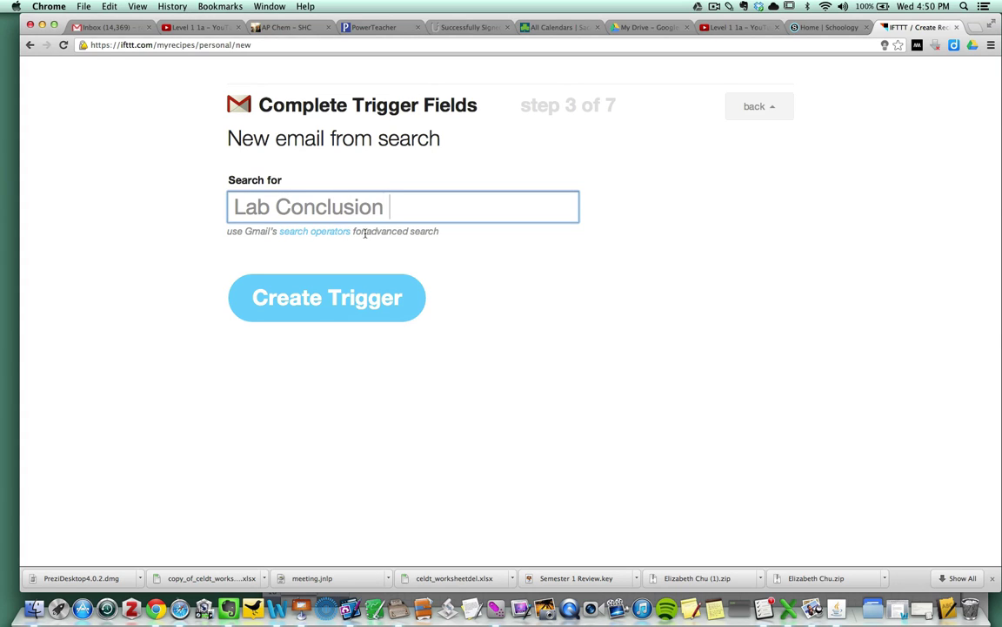
left_click_drag(389, 207, 229, 207)
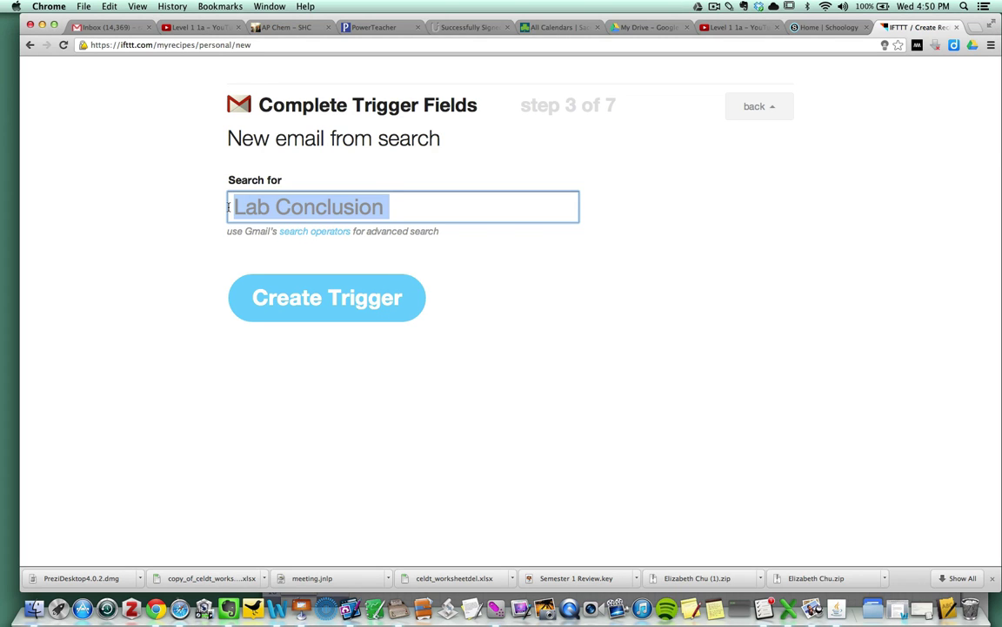
left_click(302, 298)
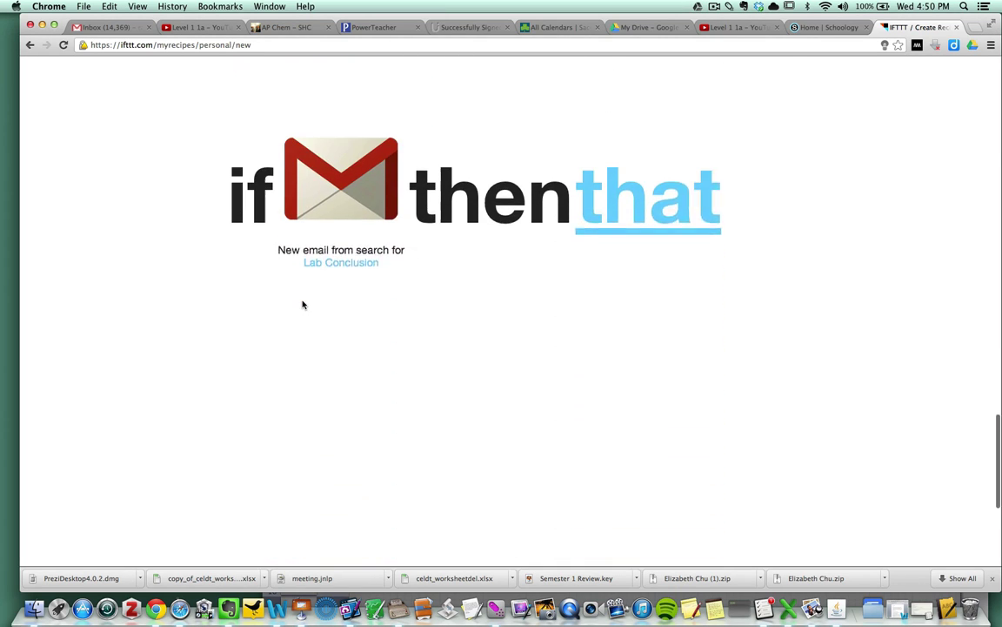
- Pick Google Drive as the recipe's 'that' action channel
left_click(638, 173)
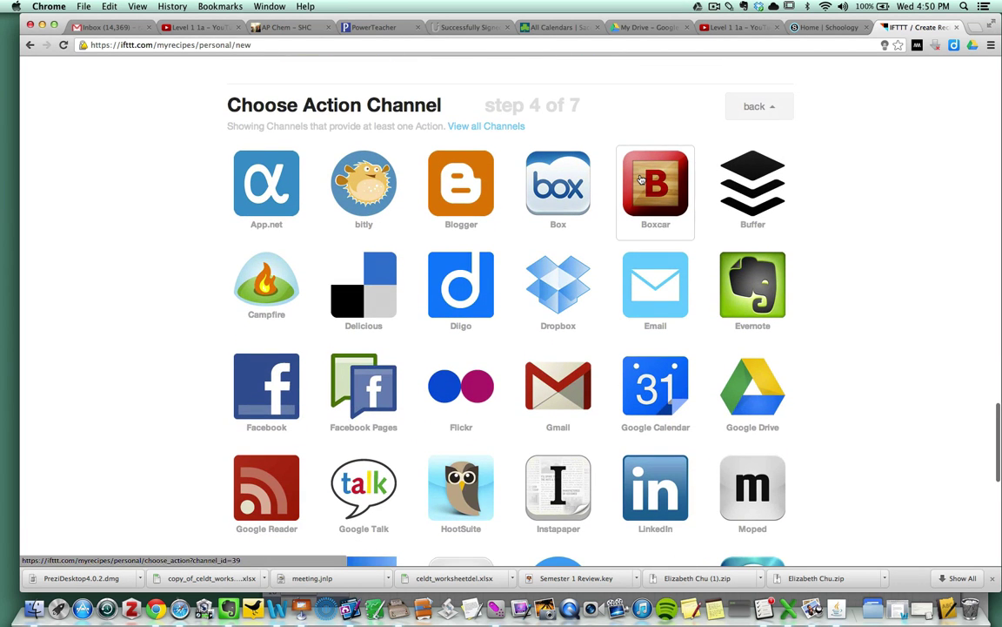
left_click(753, 388)
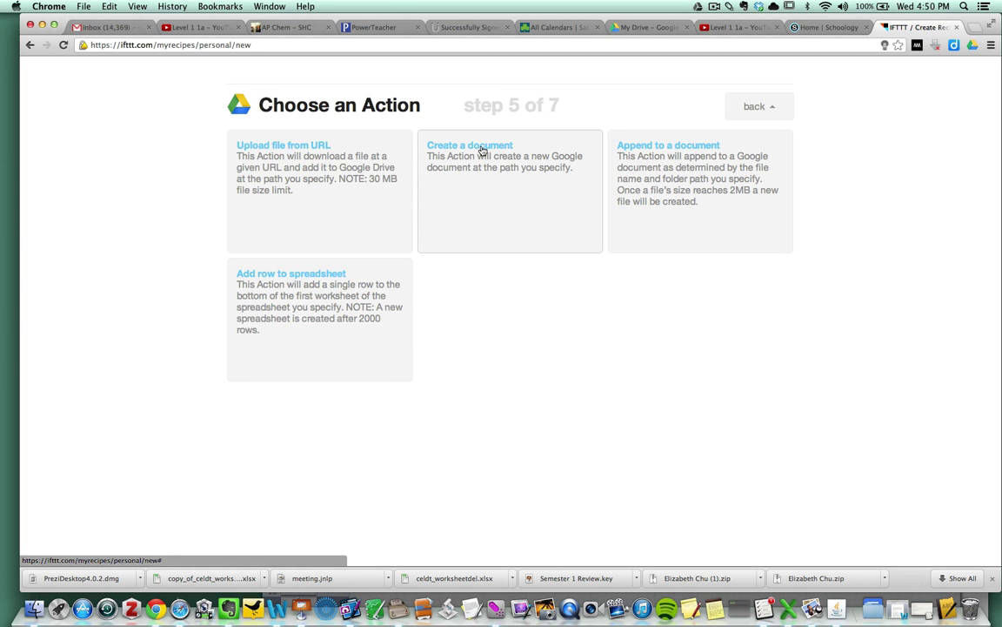
- Choose 'Create a document' and add the Email Subject ingredient to the document name
left_click(481, 150)
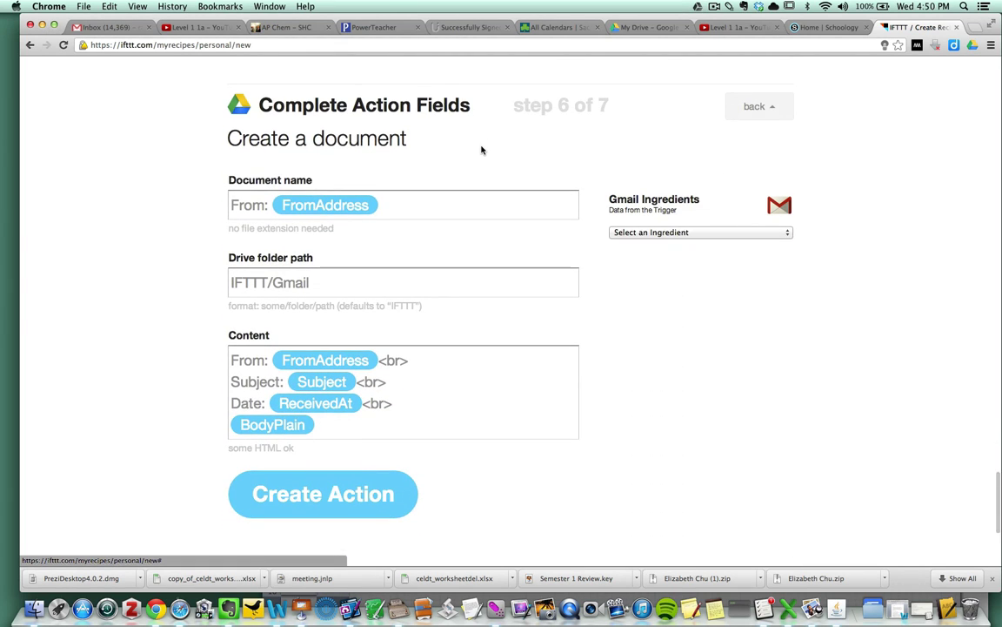
left_click(411, 205)
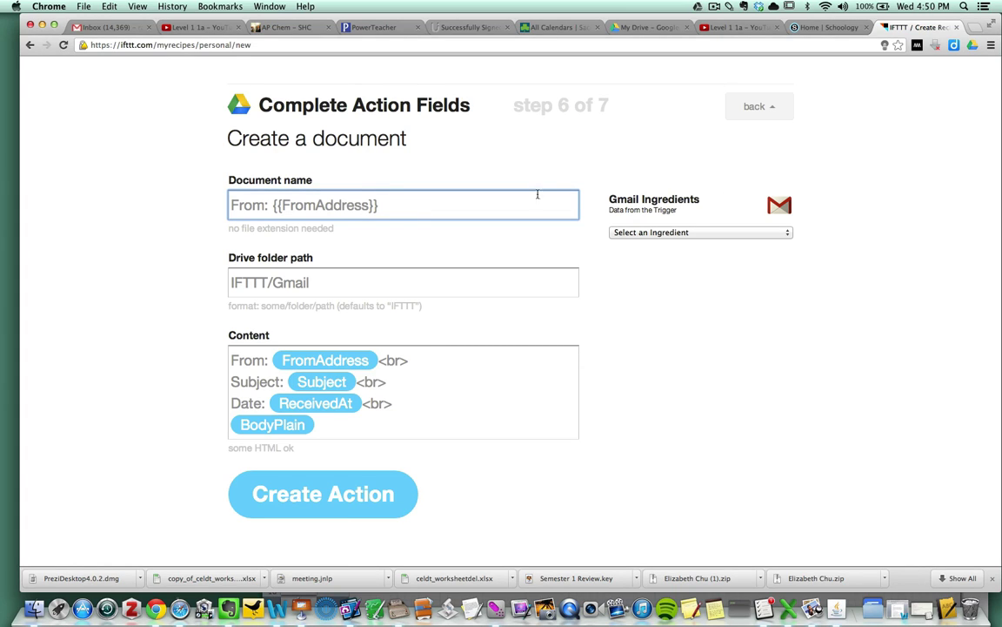
left_click(706, 232)
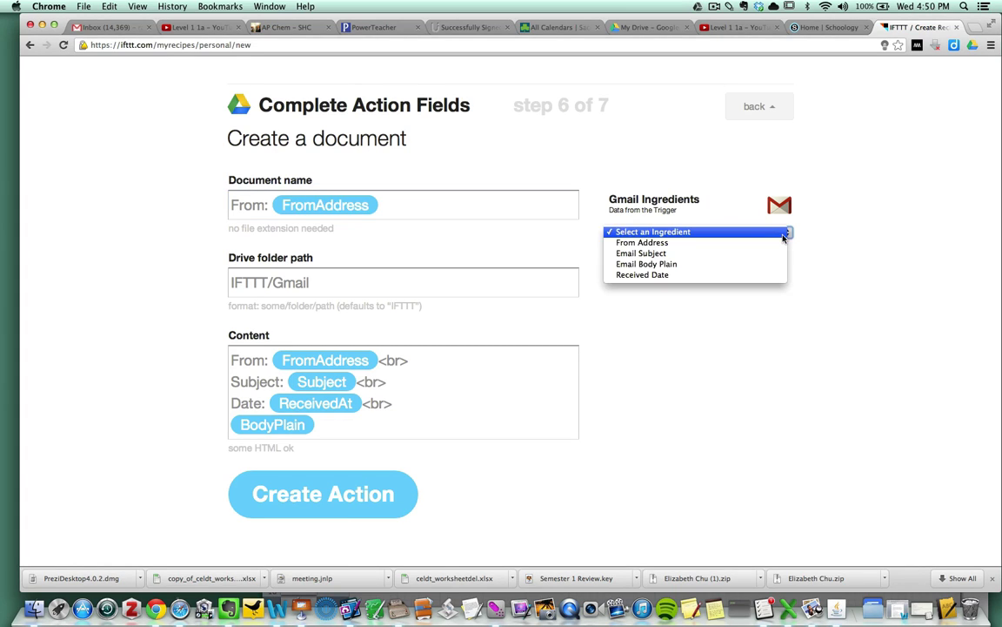
left_click(697, 257)
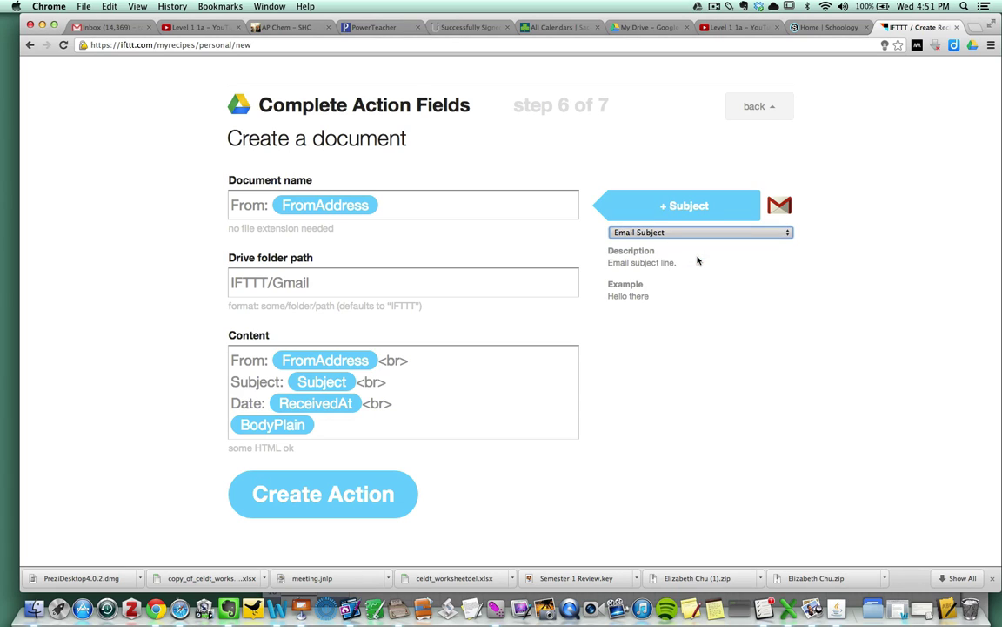
left_click(682, 206)
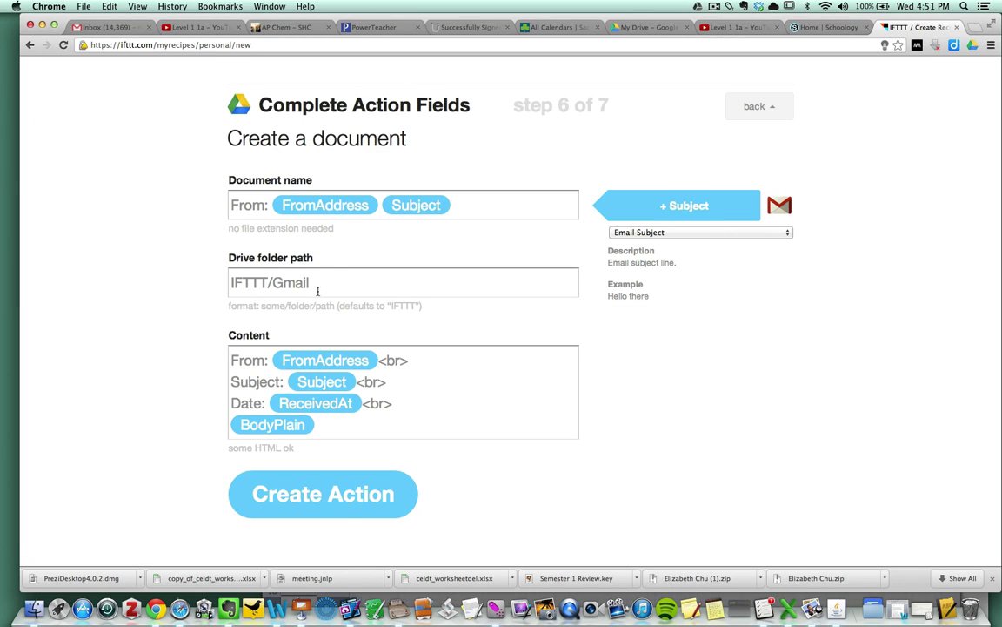
- Replace the default IFTTT/Gmail folder path with 'iftt Test' and check Drive's folder names
left_click_drag(318, 291, 223, 278)
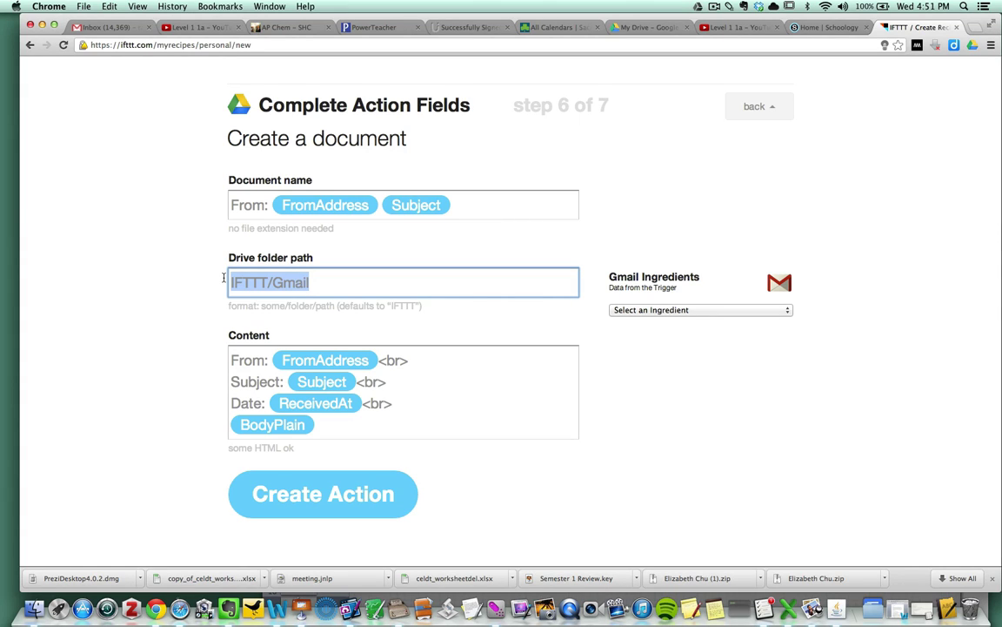
type("iftt")
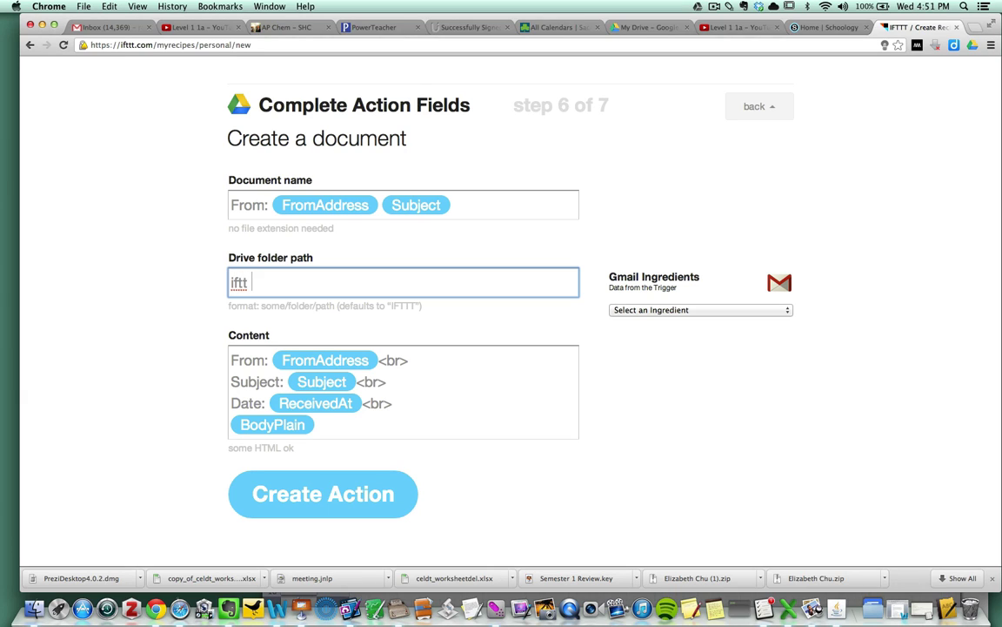
type(" Test")
left_click(648, 27)
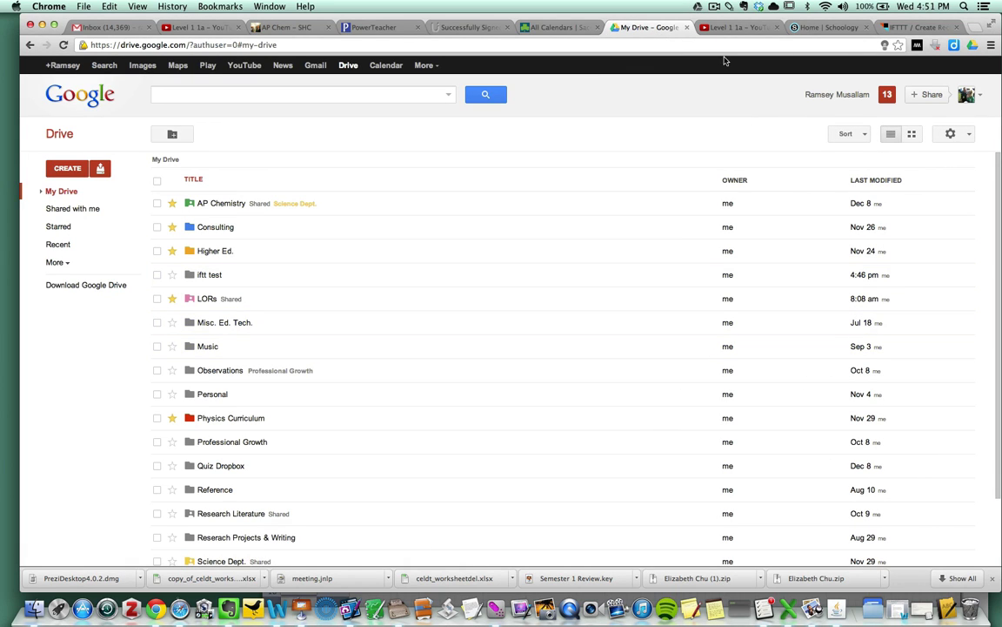
- Correct the folder path to lowercase 'iftt test', review the Content template, and save the action
left_click(920, 27)
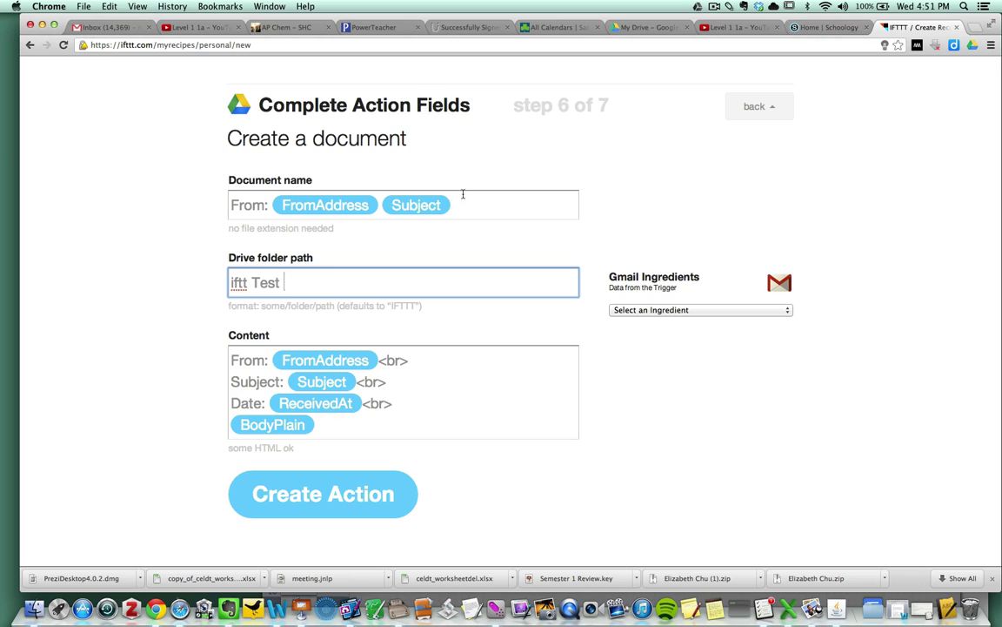
left_click(260, 284)
key("BackSpace")
type("t")
left_click(334, 416)
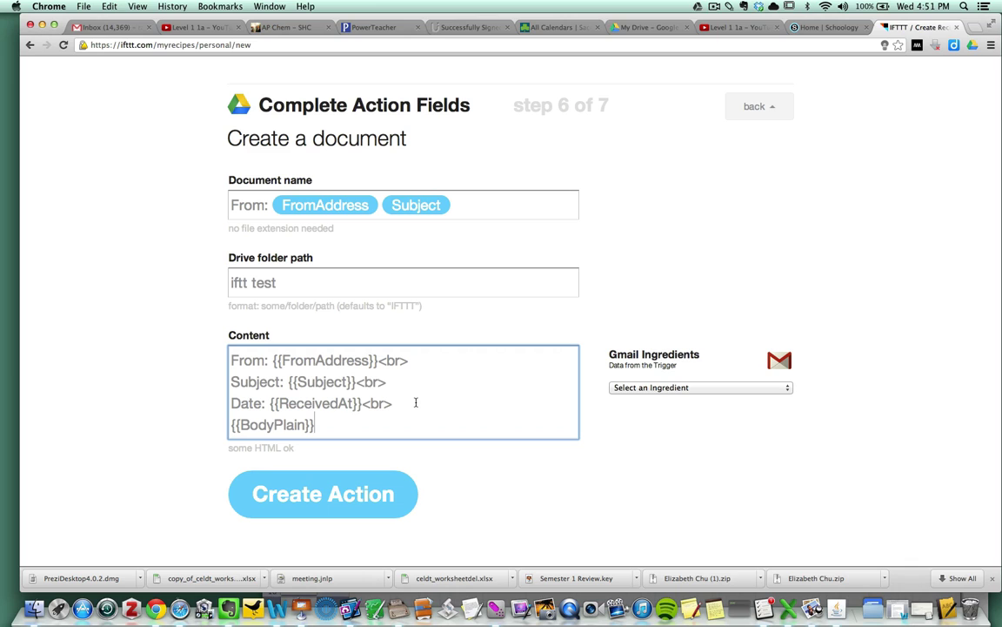
left_click(284, 286)
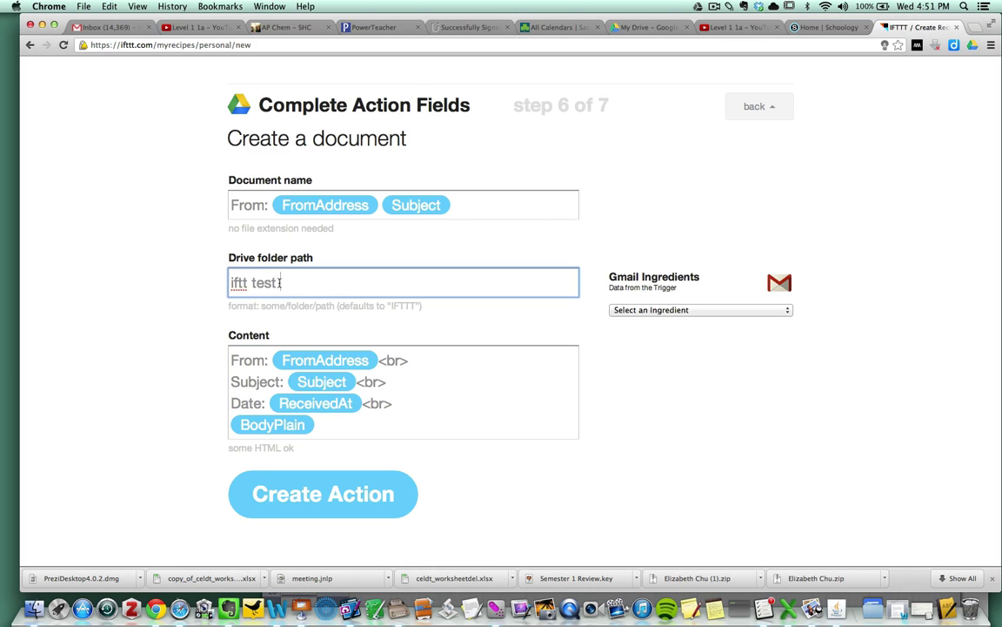
key("super+a")
left_click(338, 430)
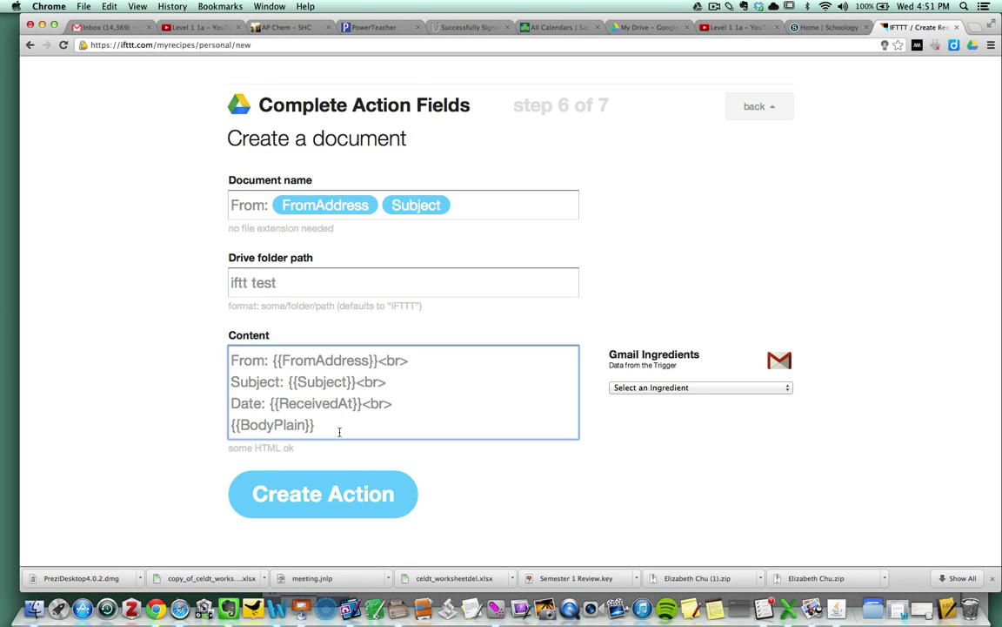
left_click(341, 493)
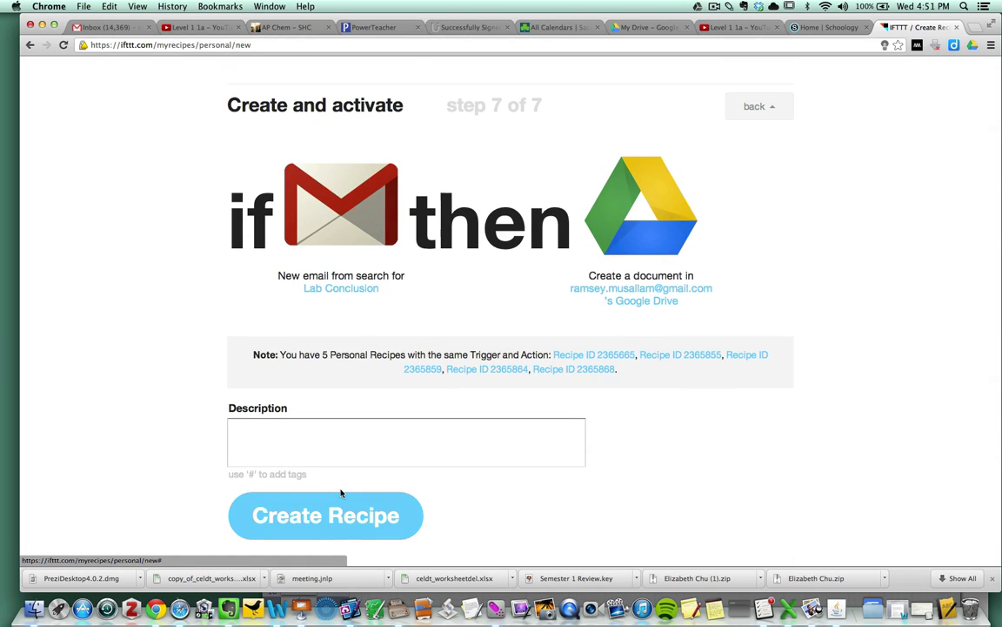
- Describe the recipe as 'test of lab conclusion trigger' and create it
left_click(312, 460)
type("test ")
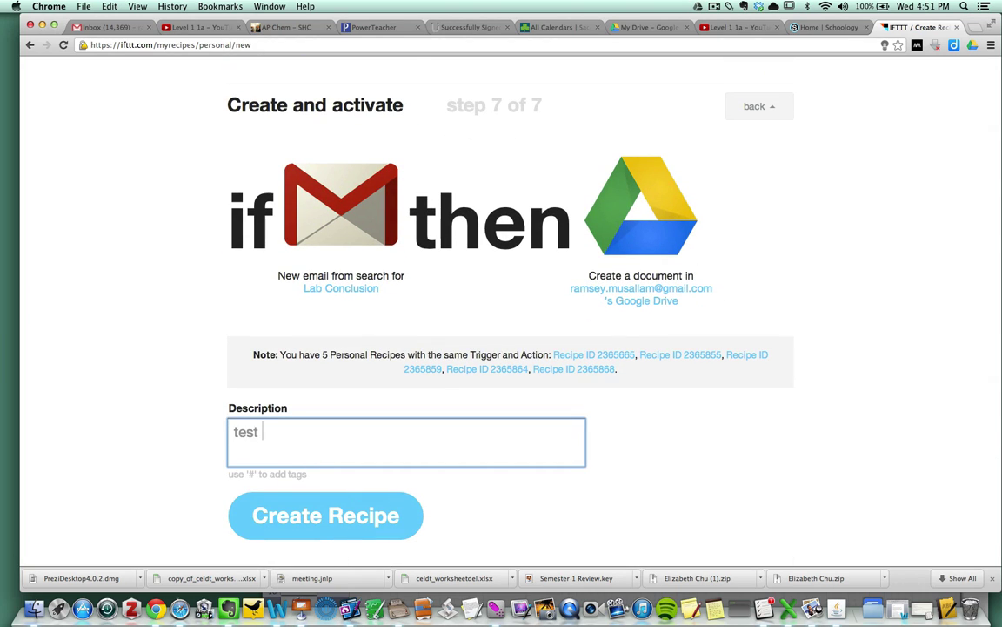
type("of lab conclusion trigger")
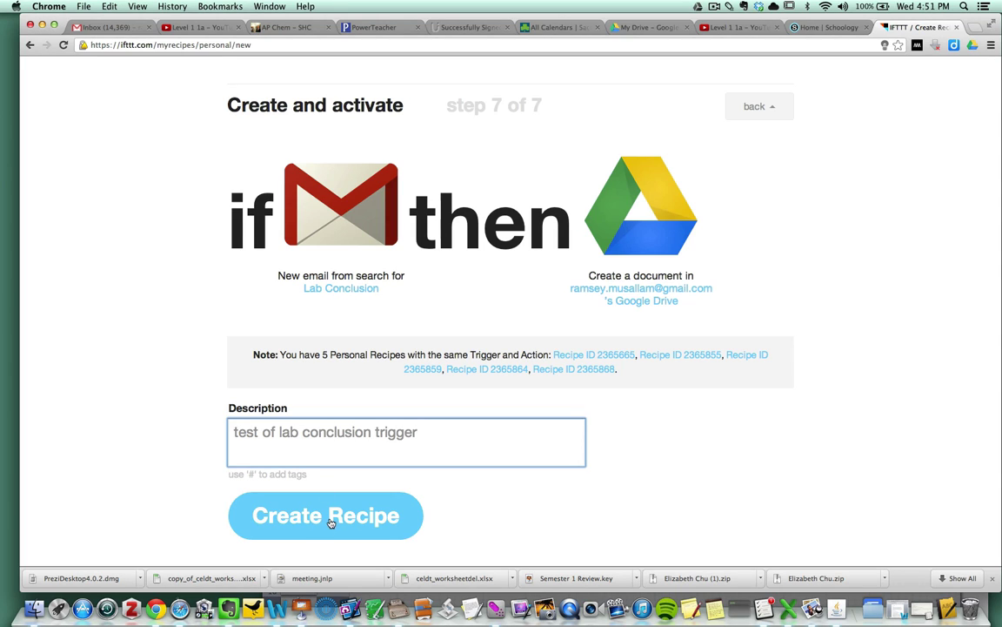
left_click(331, 521)
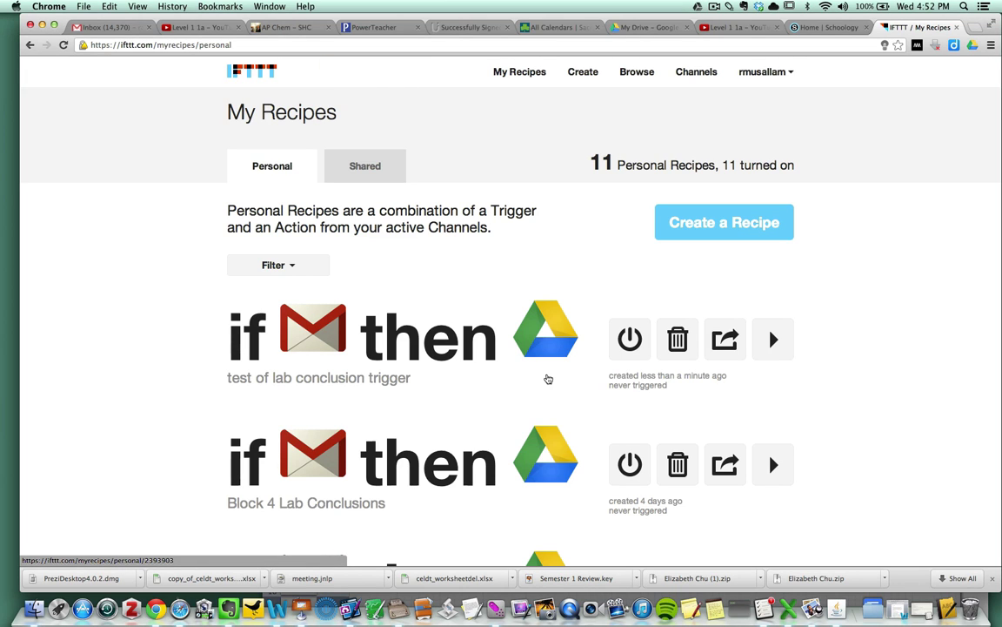
- Compose an email to your own Gmail address with subject 'Lab Conclusion: Molar Mass of a Gas'
left_click(105, 27)
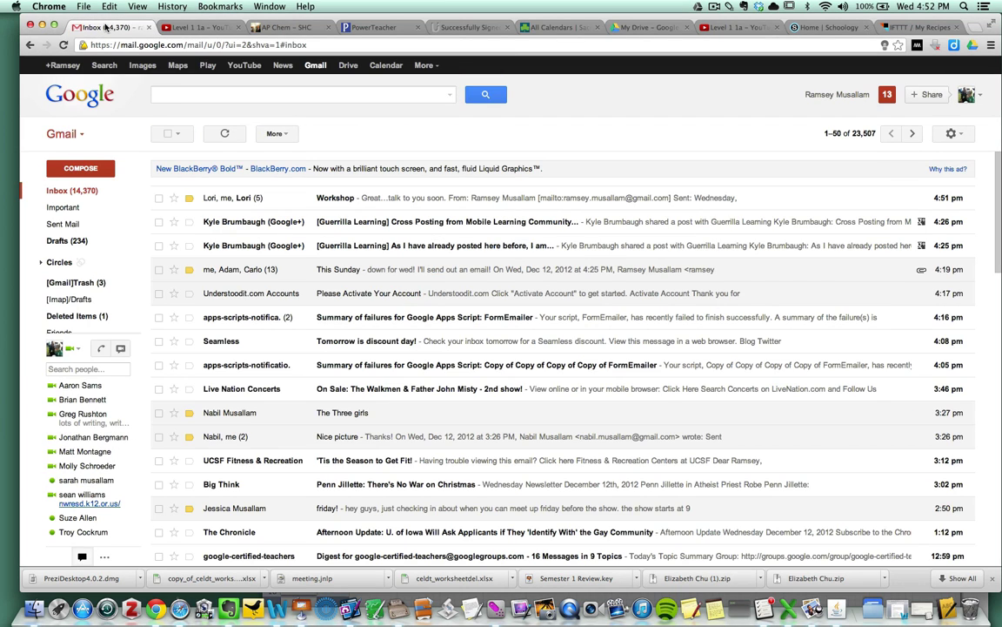
left_click(80, 168)
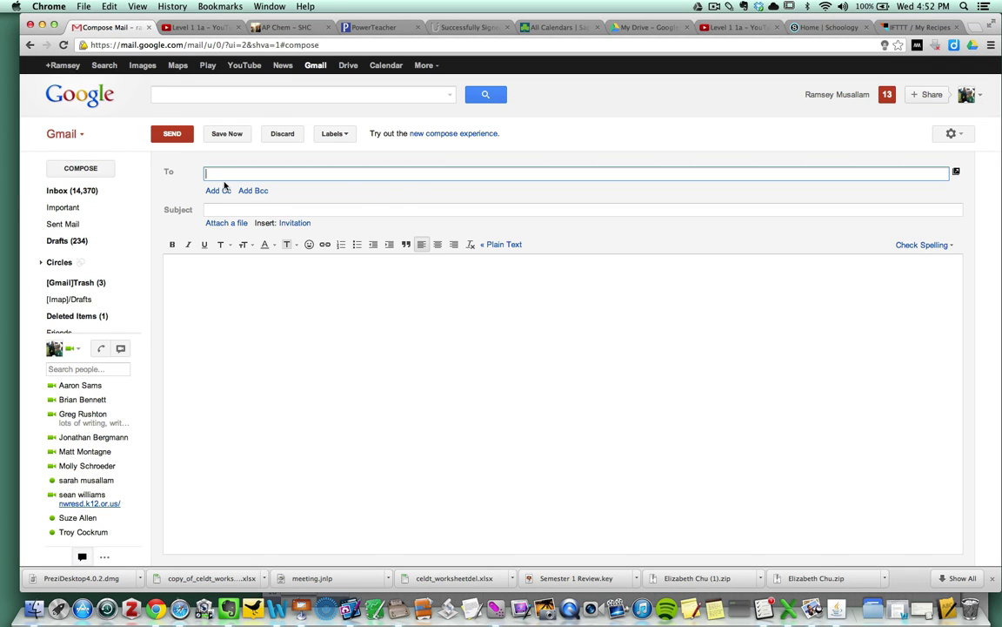
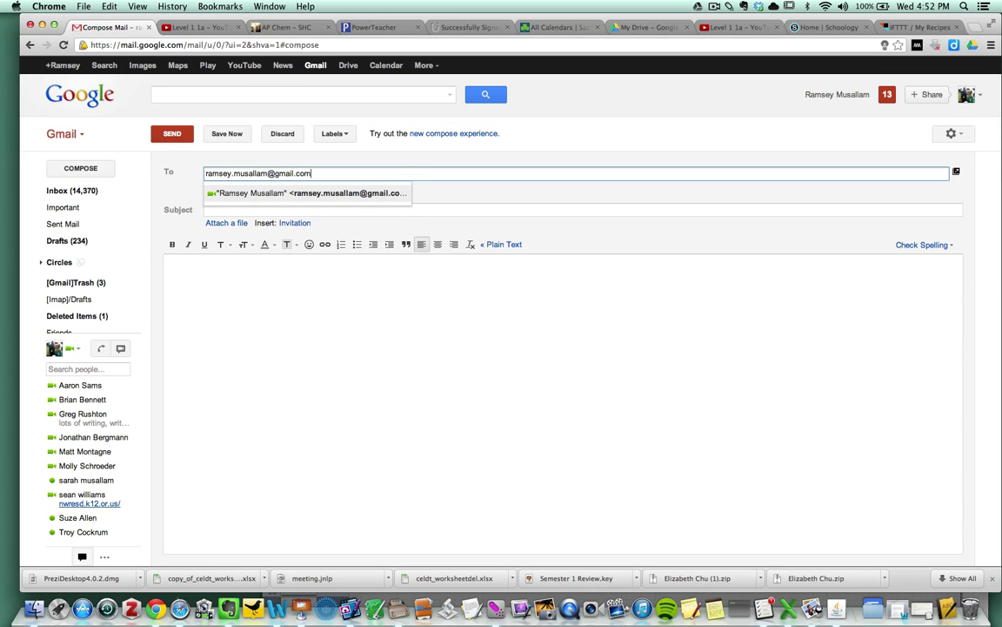
key("Return")
key("Tab")
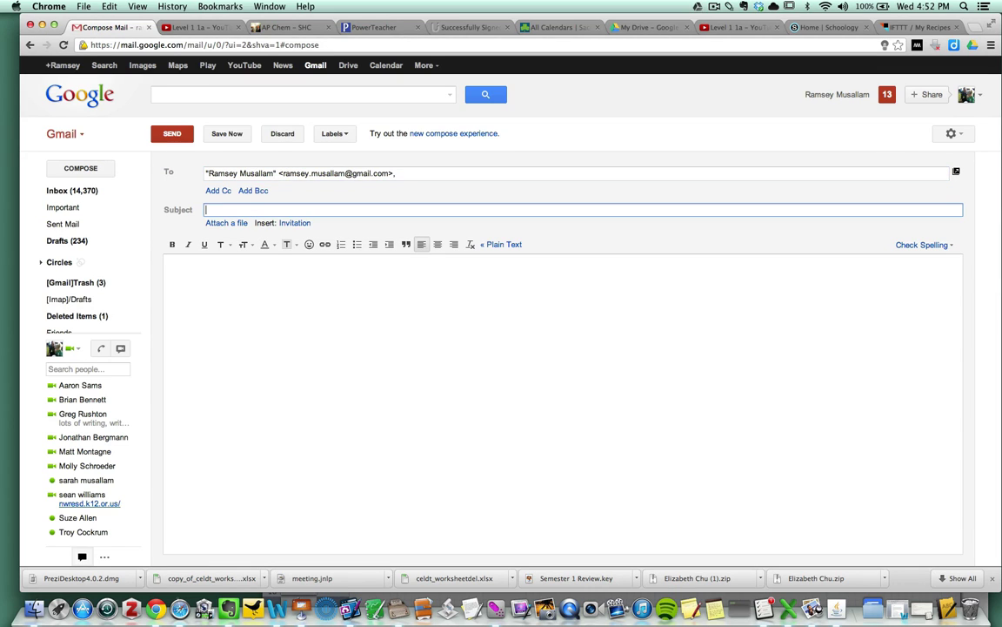
type("Lab Conclusion:")
type("Molar Mass o")
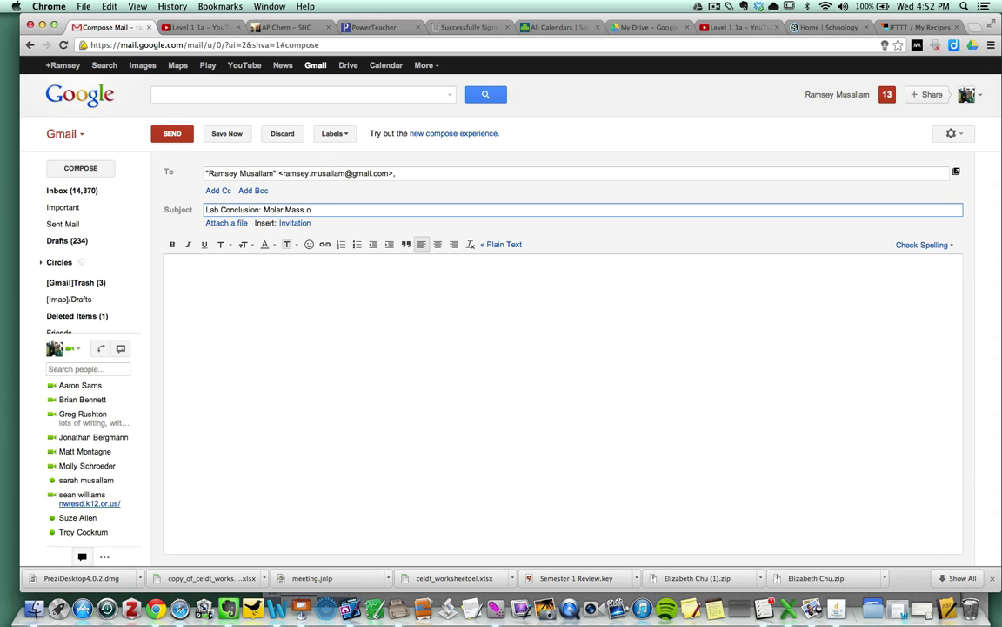
type("f a Gas")
- Write the body: 'In this lab... our data showed that... possible sources of error are...'
left_click(218, 264)
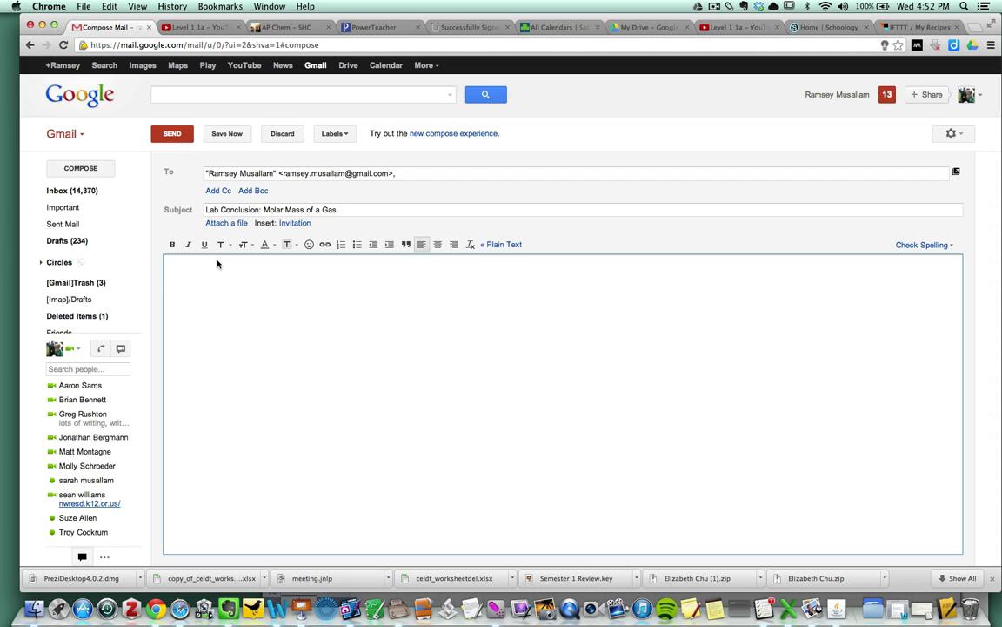
type("In this lab.....we teste")
key("BackSpace")
key("BackSpace")
type("...our data showed")
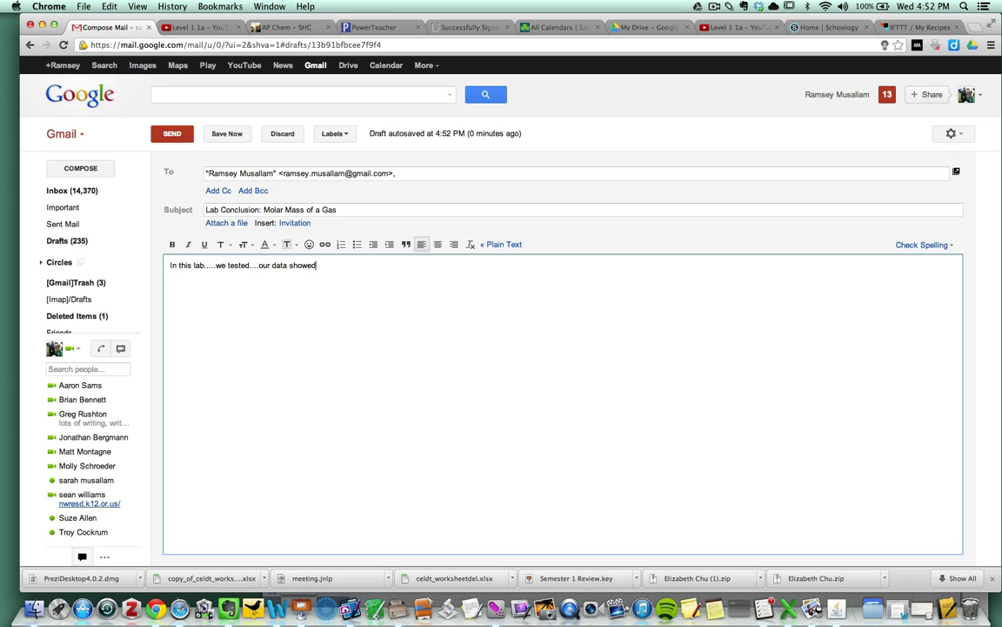
type(" that....possible sources of error are....")
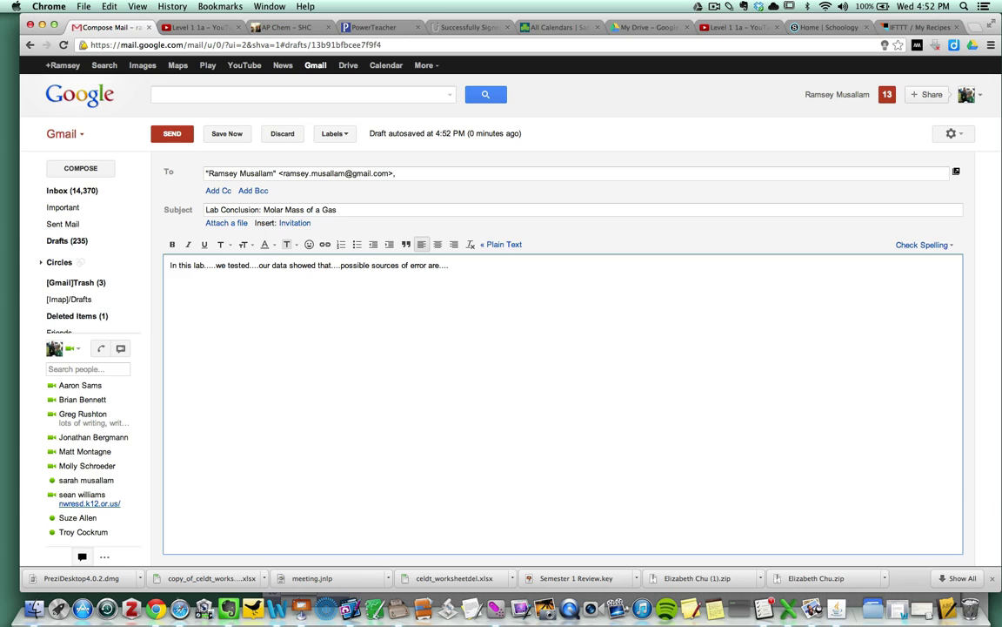
type("this lab sucked I don't want to do it again")
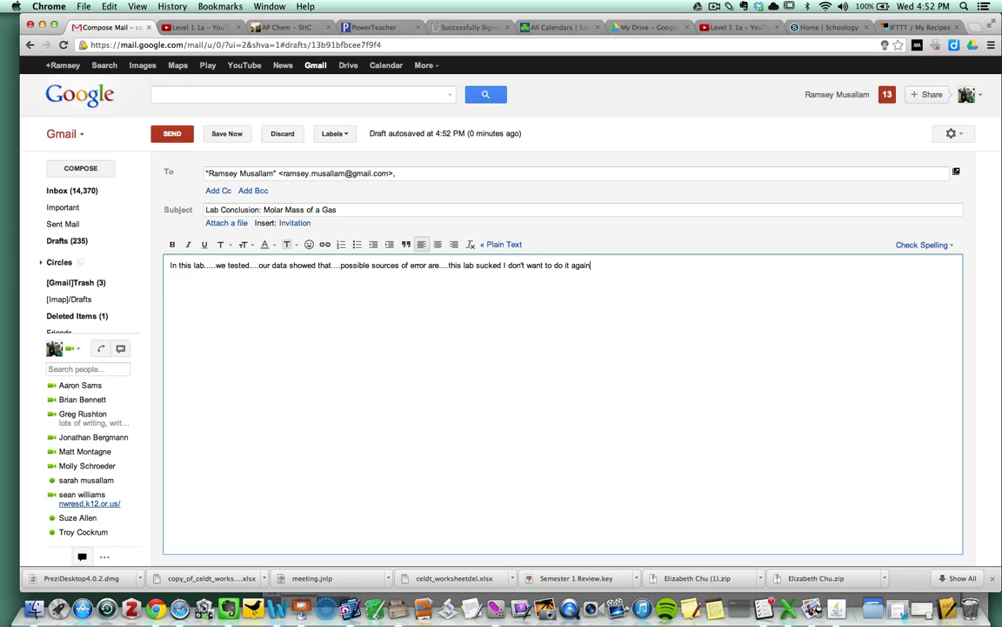
type(".")
- Send the Lab Conclusion email and open it from the top of the inbox
left_click(173, 135)
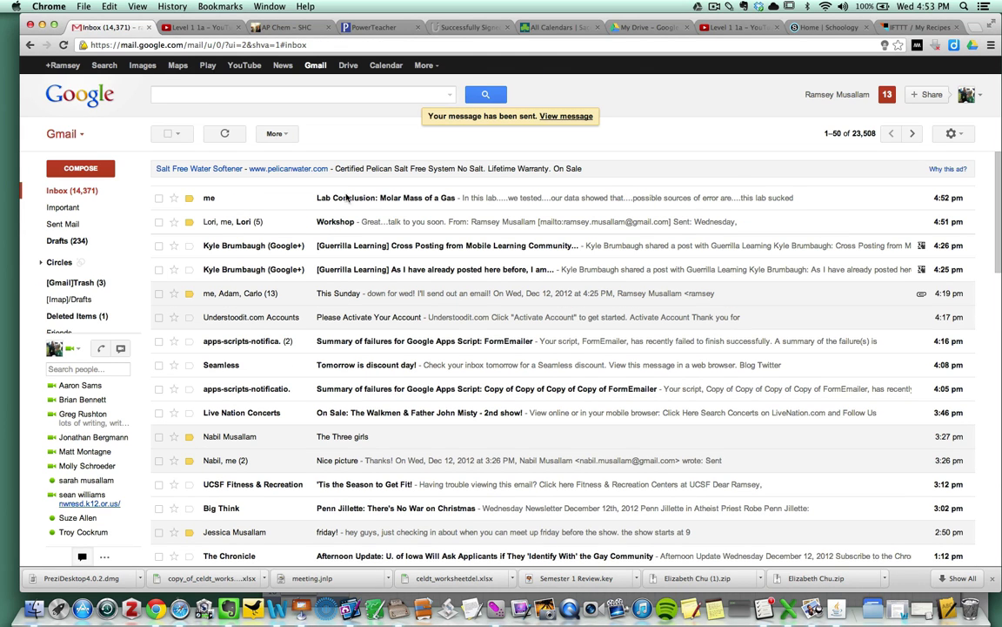
left_click(416, 198)
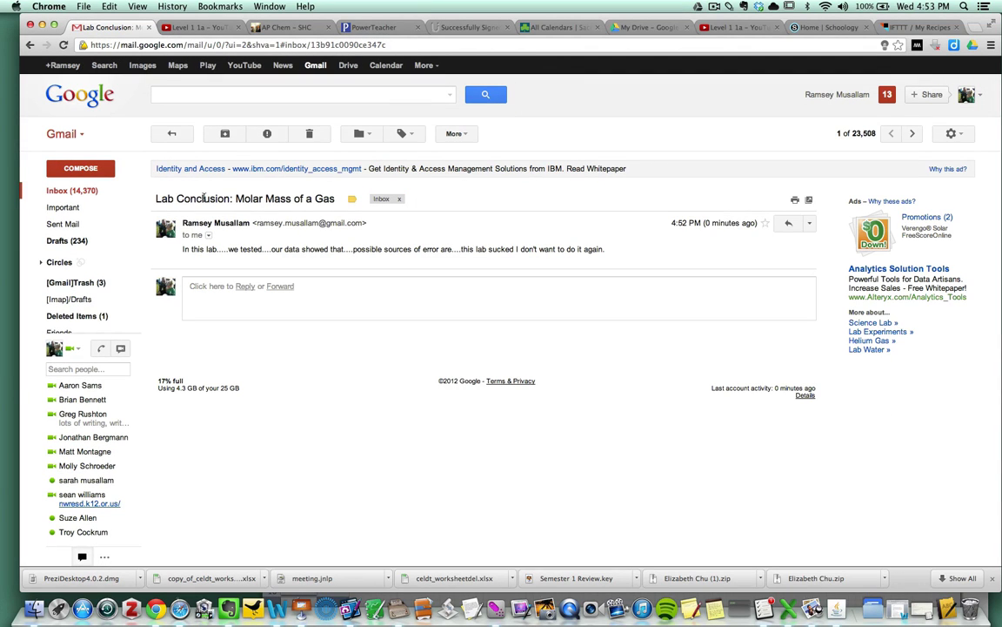
- Open the ifft test folder in My Drive and its auto-created Lab Conclusion document
left_click(649, 28)
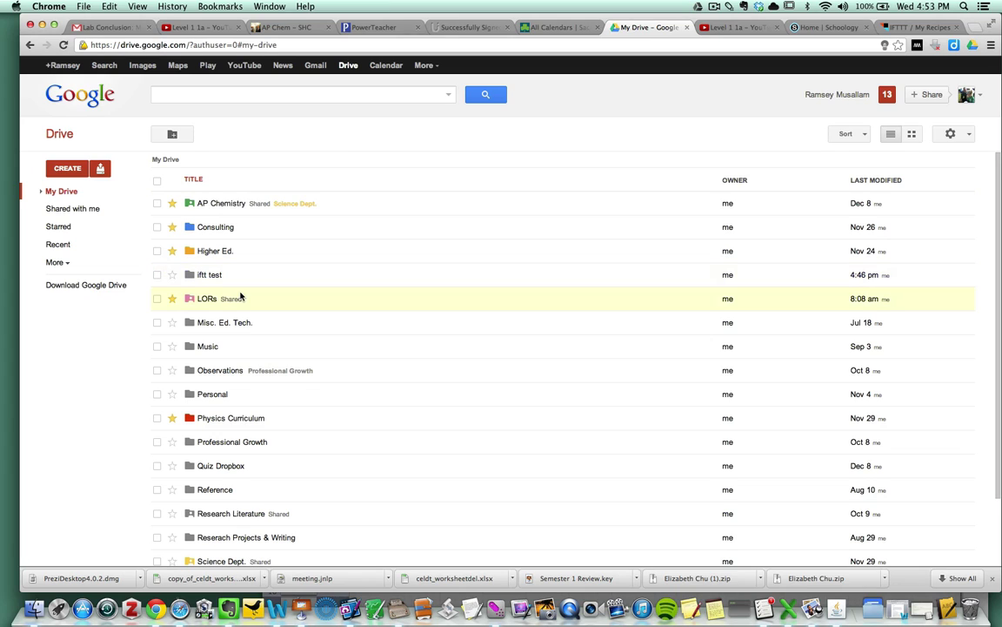
left_click(209, 274)
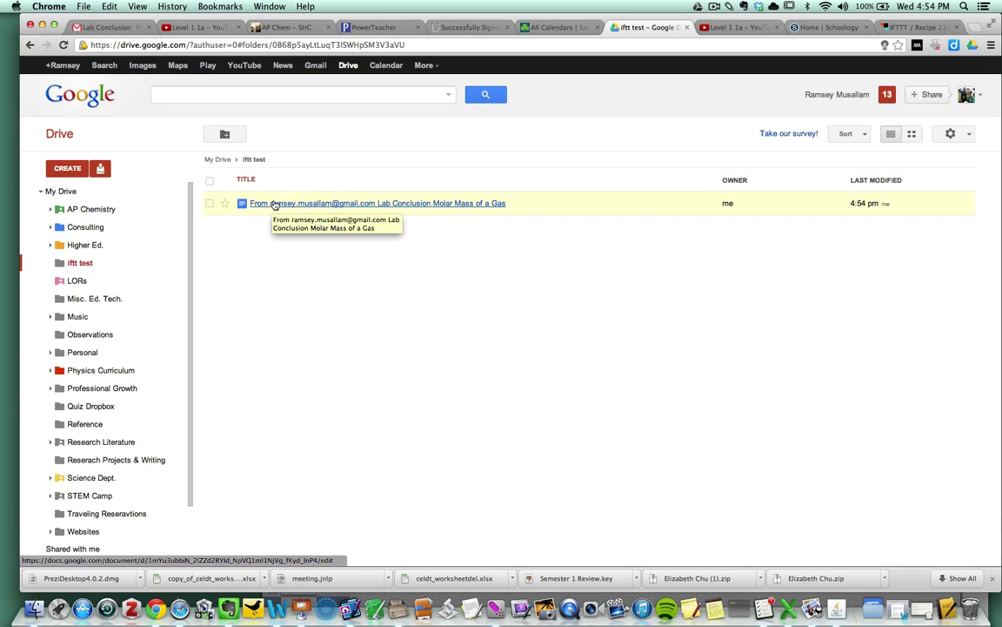
left_click(332, 204)
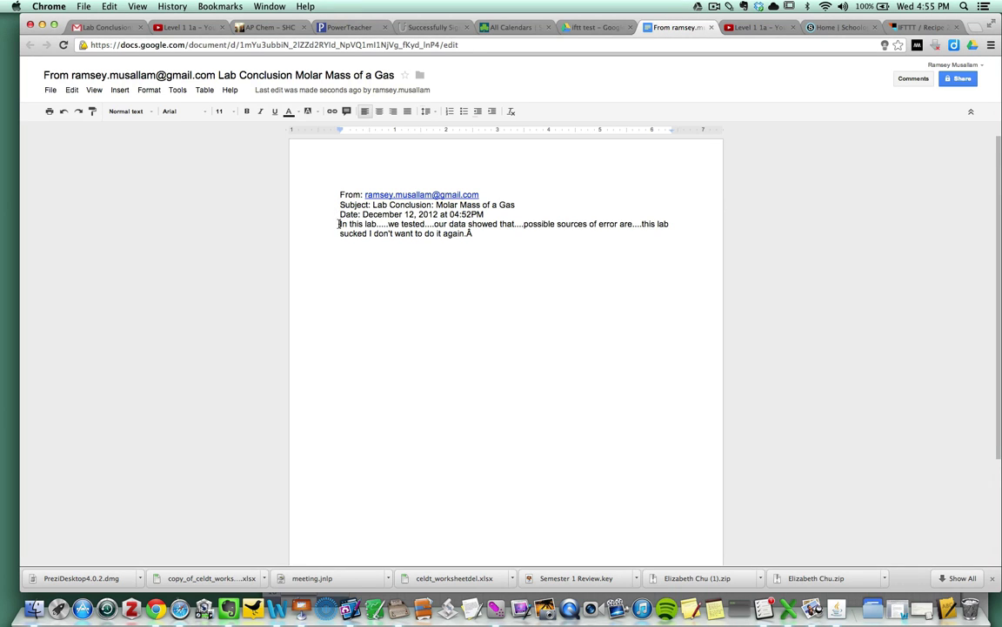
- Insert a blank line before 'In this lab...' and confirm the document sits in iftt test
key("Return")
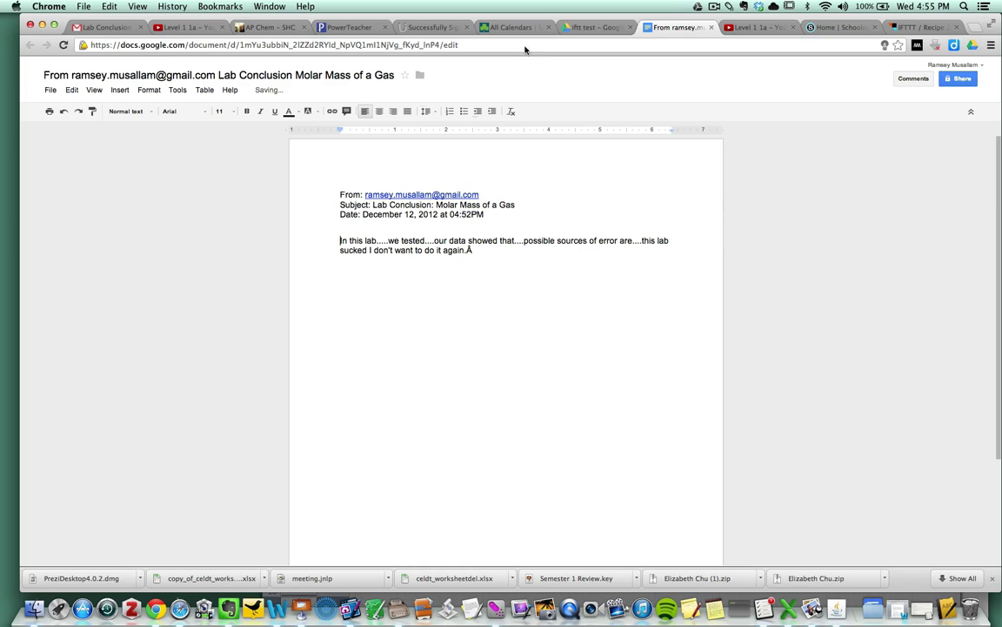
left_click(498, 23)
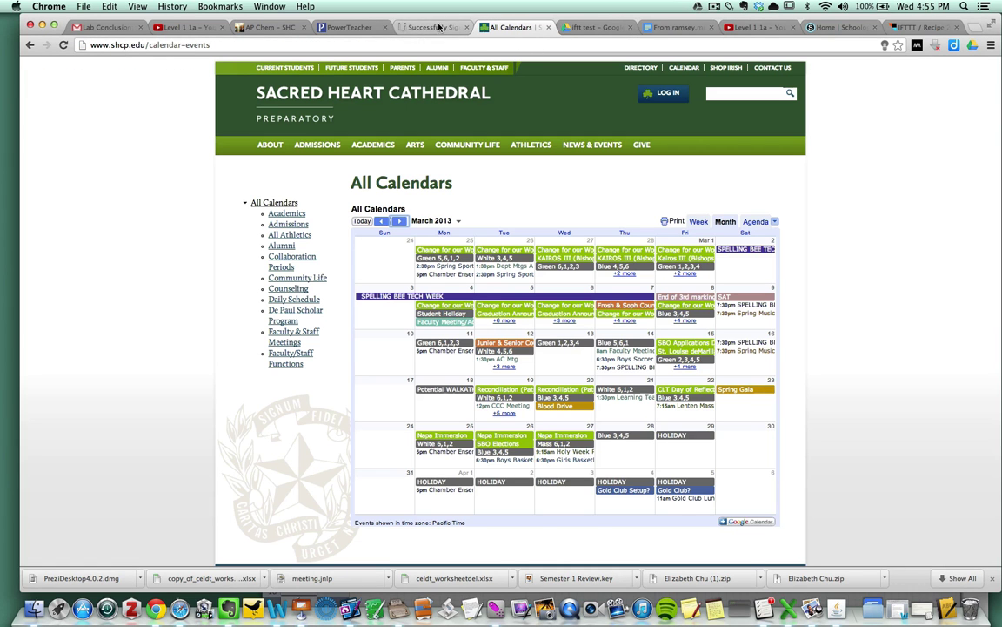
left_click(654, 28)
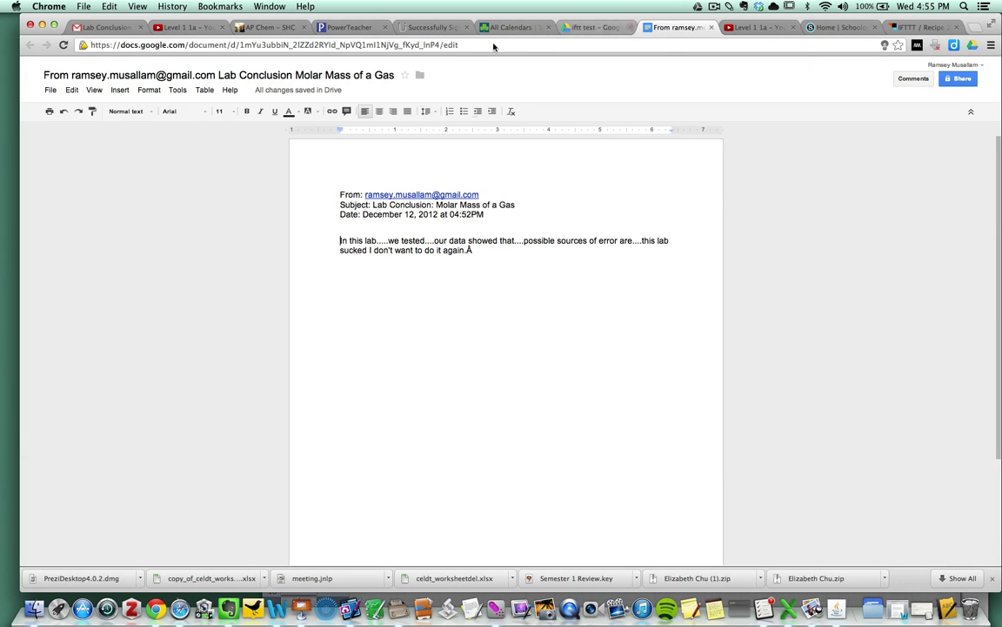
mouse_move(420, 80)
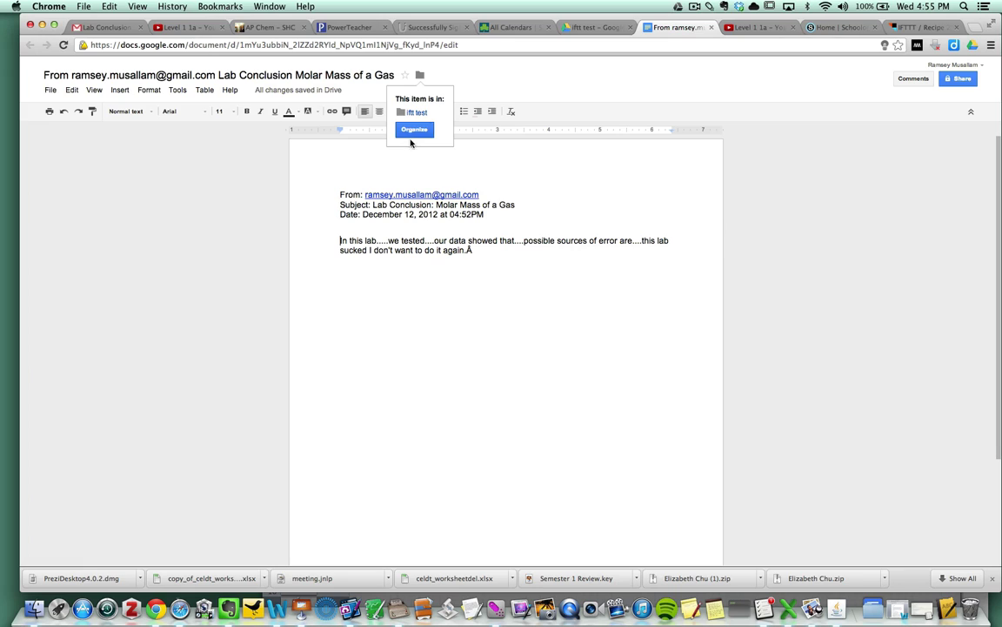
- Comment "nice job on this lab" on the conclusion's final word "again."
left_click(531, 356)
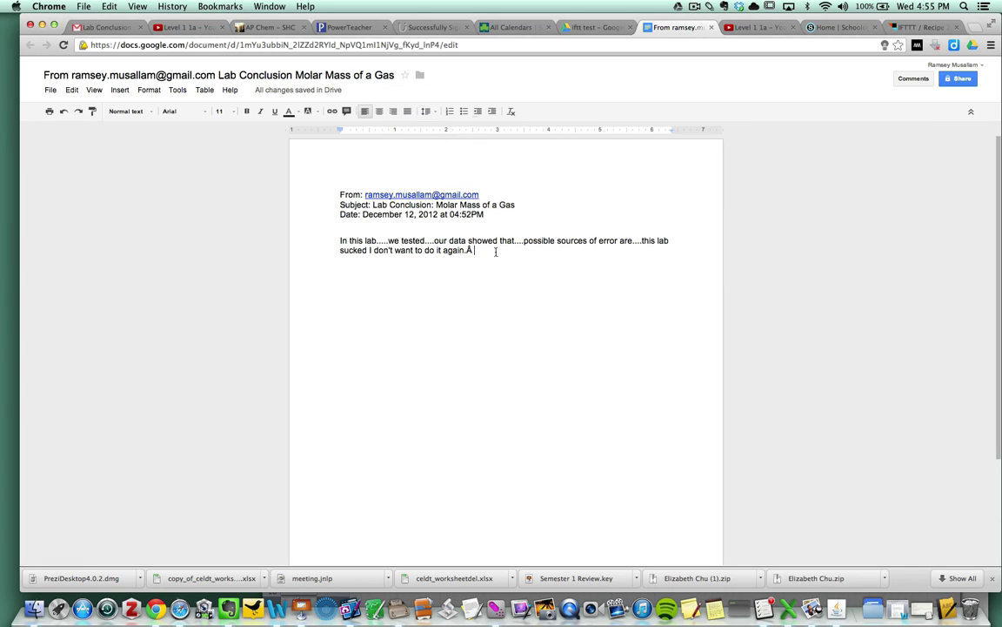
double_click(455, 251)
right_click(445, 251)
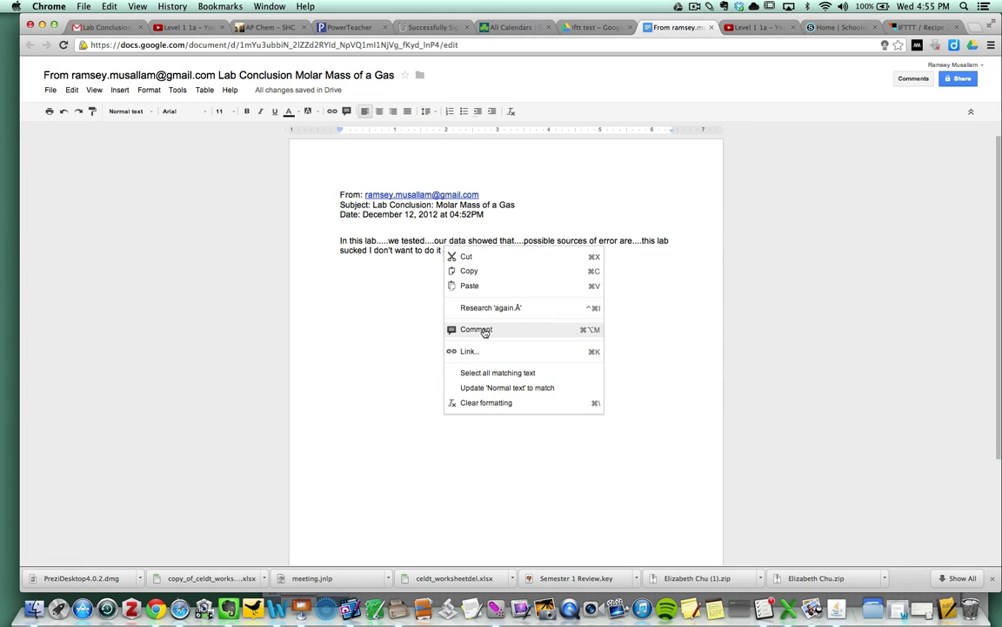
left_click(478, 330)
type("nice job on this lab")
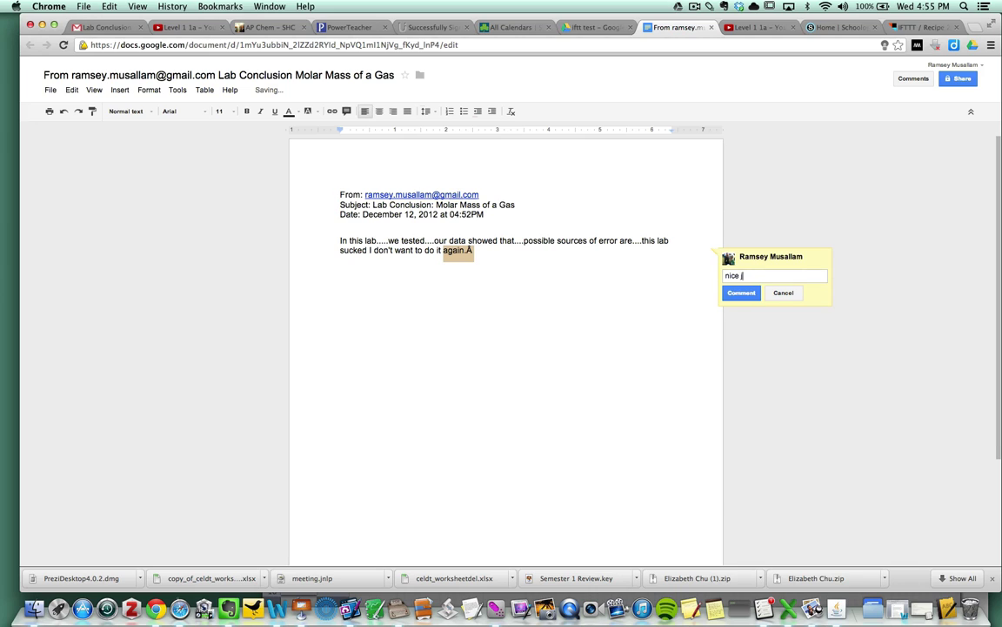
key("Return")
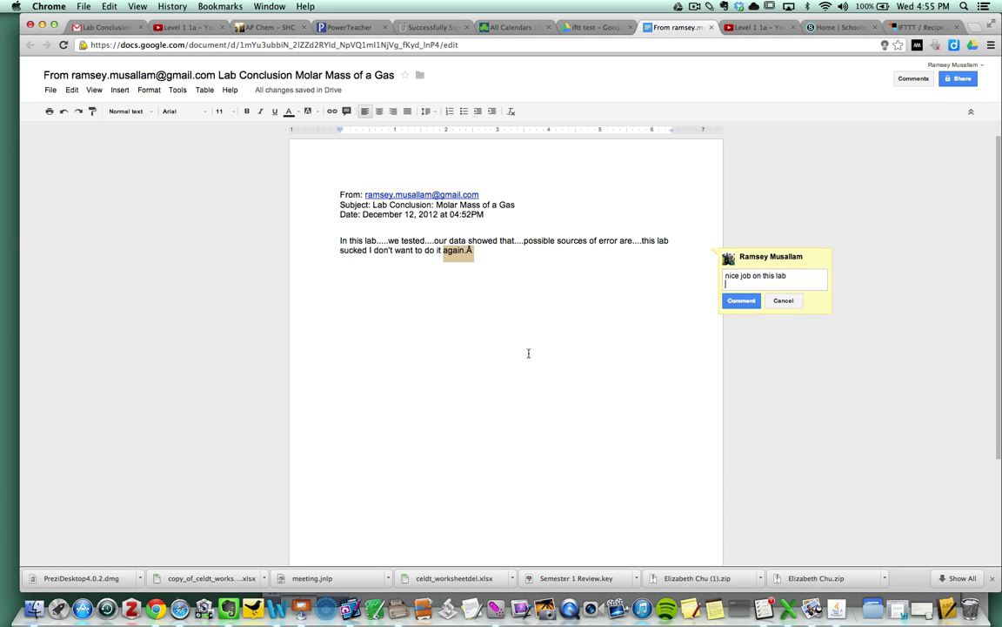
left_click(753, 301)
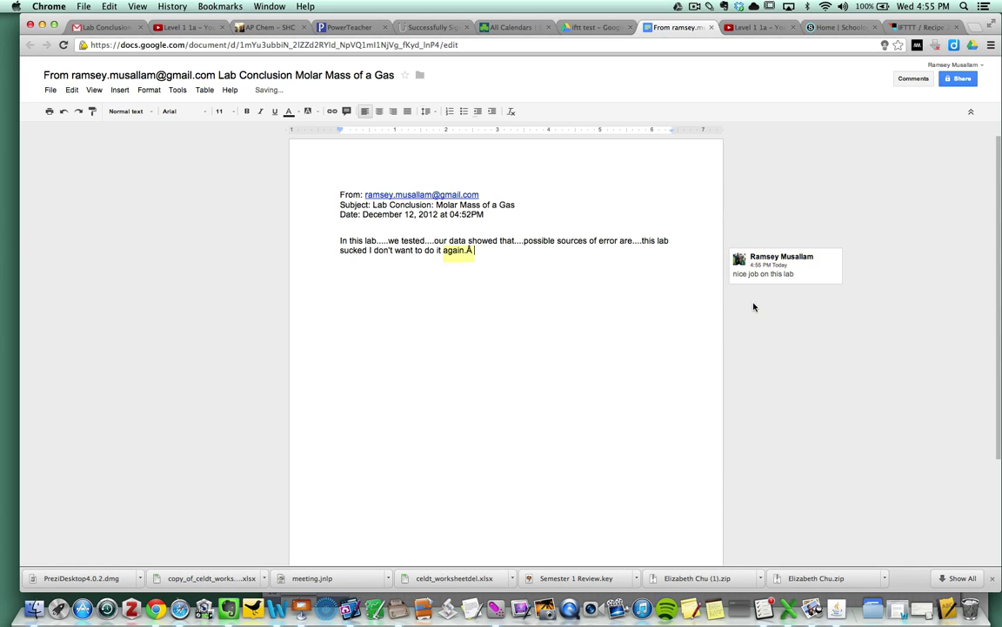
- Go from the Drive folder listing to the Lab Conclusion recipe's Personal Recipe page in IFTTT
left_click(577, 27)
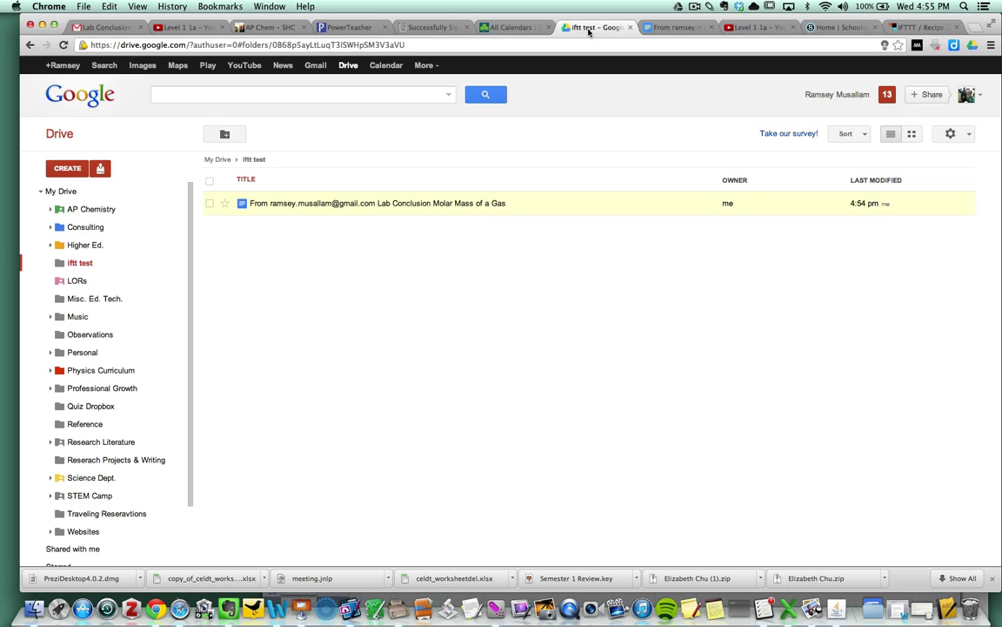
left_click(921, 29)
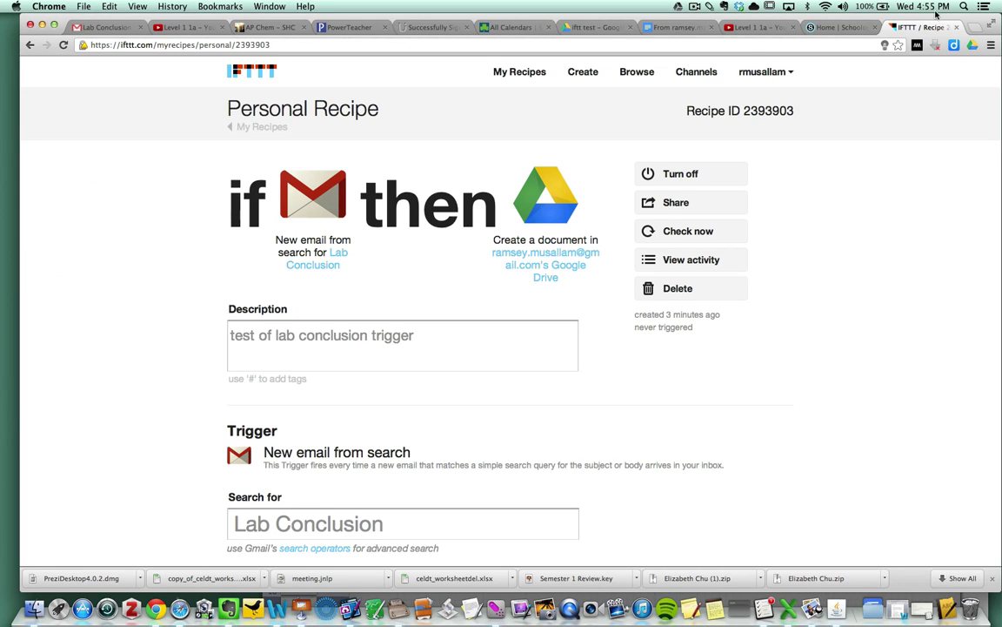